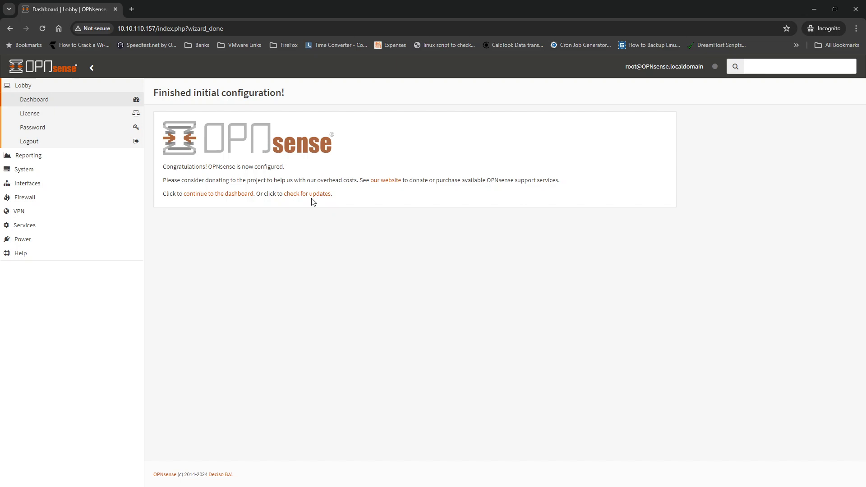
Return to the Lobby dashboard, note the installed 24.1 version, and expand the VPN menu
{"action": "left_click", "coordinate": [40, 102]}
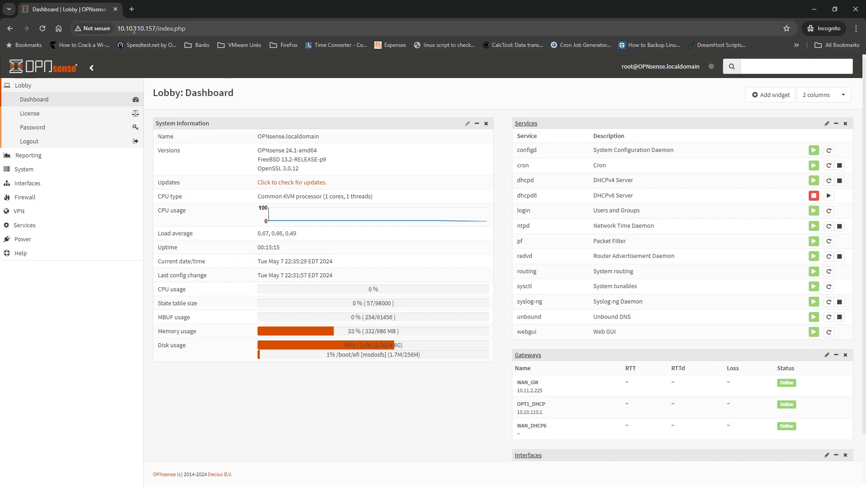
{"action": "left_click_drag", "start_coordinate": [134, 30], "coordinate": [202, 43]}
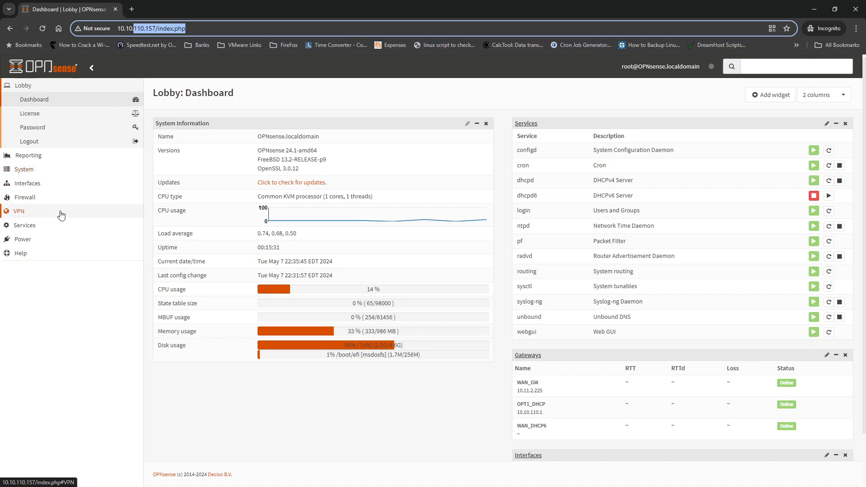
{"action": "left_click_drag", "start_coordinate": [258, 150], "coordinate": [308, 149]}
{"action": "left_click", "coordinate": [321, 156]}
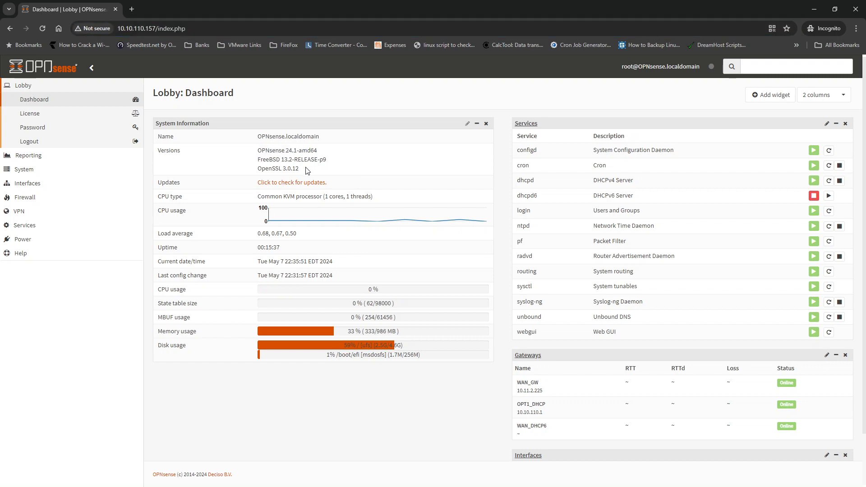
{"action": "left_click", "coordinate": [39, 213]}
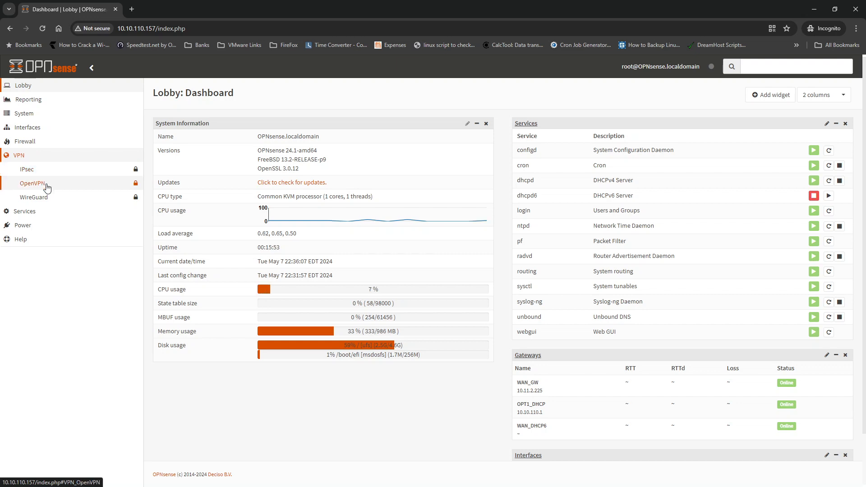
{"action": "left_click", "coordinate": [36, 130]}
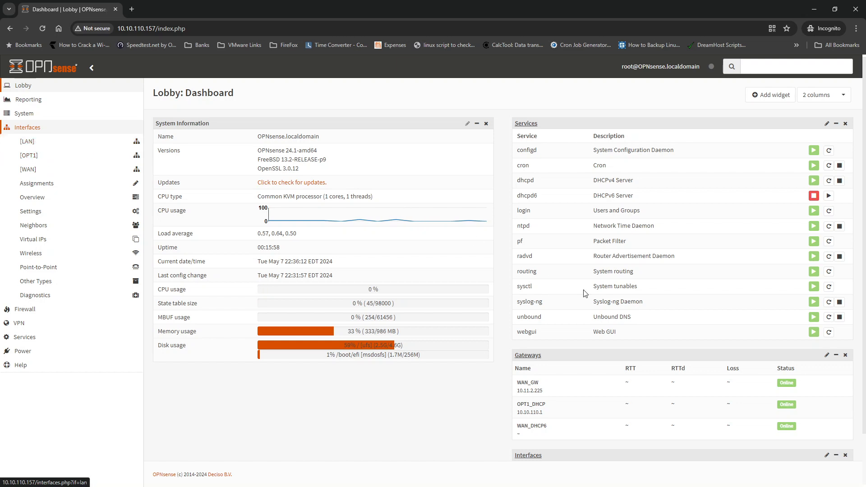
{"action": "scroll", "coordinate": [587, 295], "scroll_direction": "down", "scroll_amount": 1}
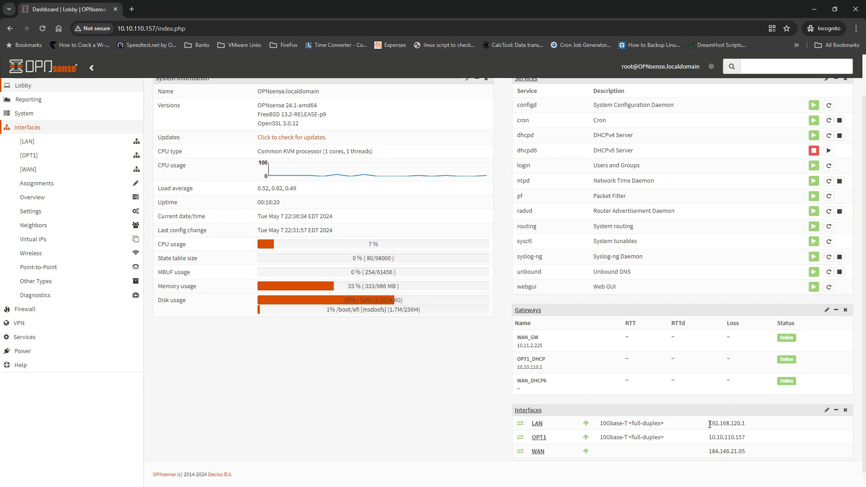
{"action": "left_click_drag", "start_coordinate": [709, 424], "coordinate": [747, 427]}
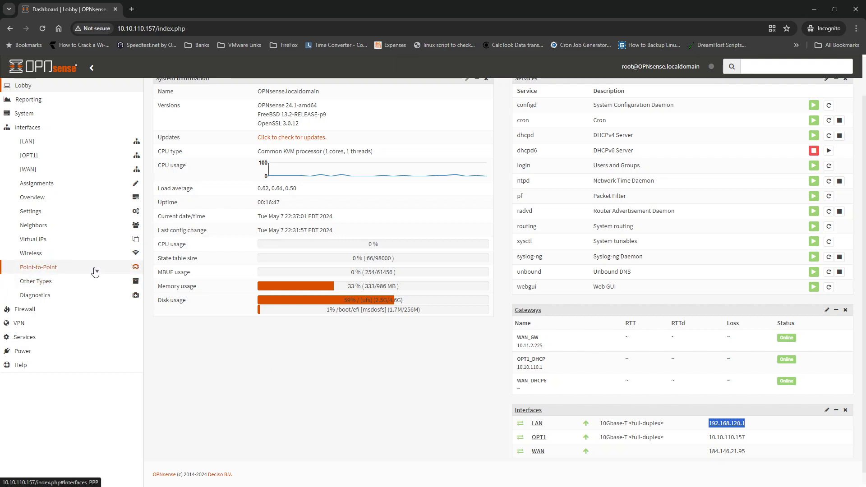
{"action": "left_click", "coordinate": [31, 116]}
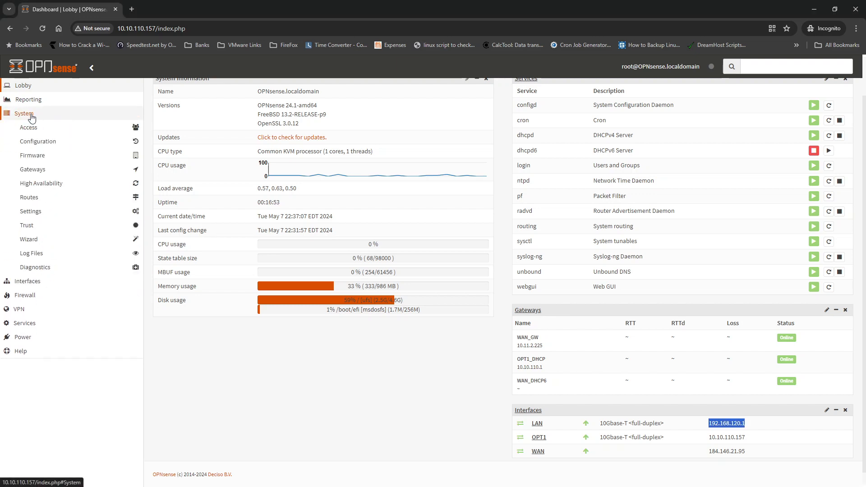
View the firmware status page (24.1 on amd64), then expand VPN > WireGuard in the sidebar
{"action": "left_click", "coordinate": [53, 156]}
{"action": "left_click", "coordinate": [34, 172]}
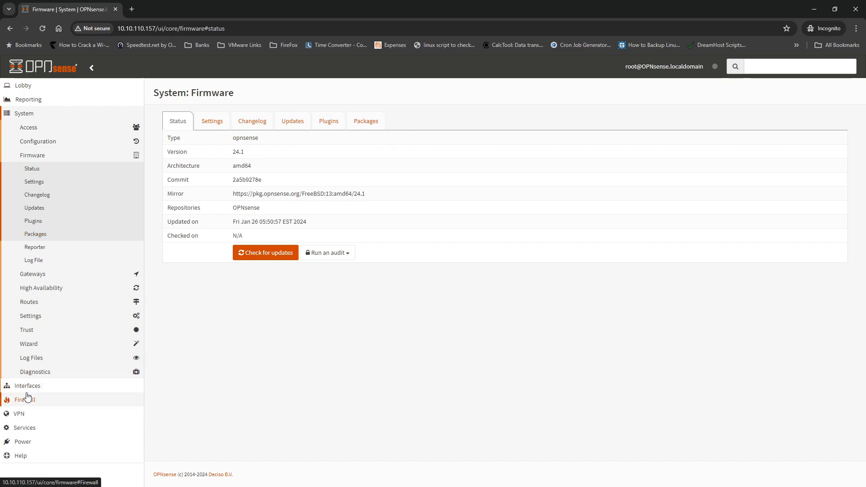
{"action": "left_click", "coordinate": [21, 416]}
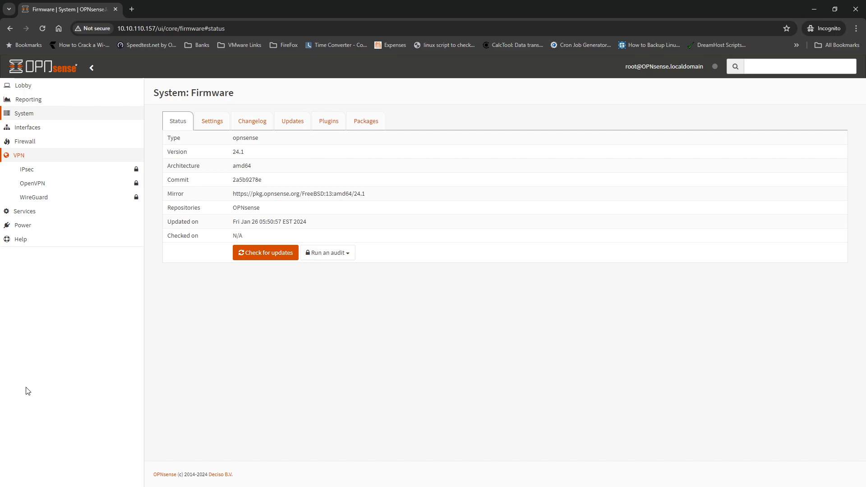
{"action": "left_click", "coordinate": [52, 197]}
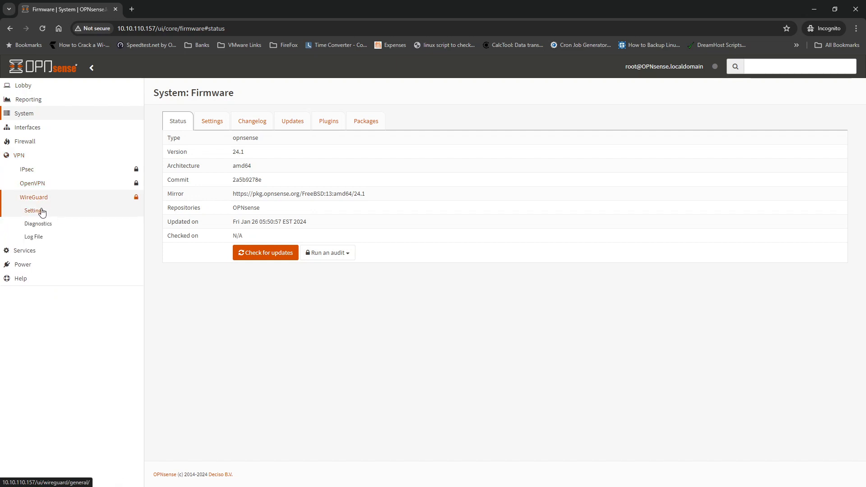
Go to WireGuard Settings' Peers list and start a new peer entry
{"action": "left_click", "coordinate": [42, 212]}
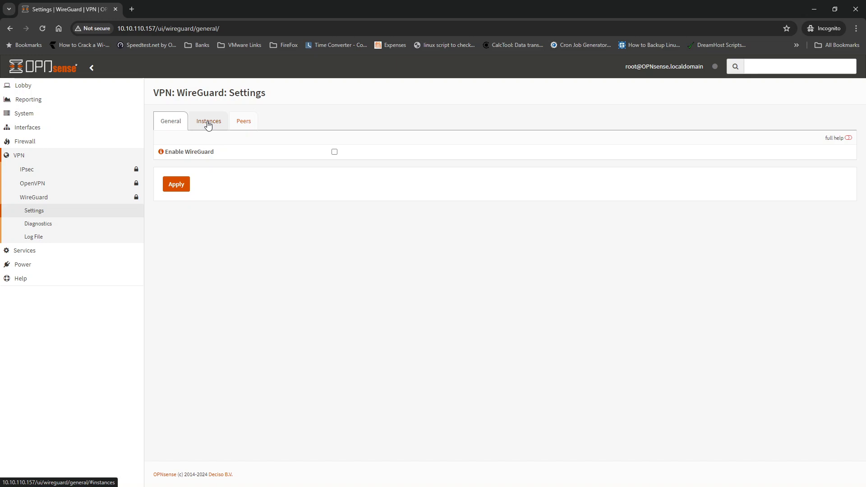
{"action": "left_click", "coordinate": [241, 122]}
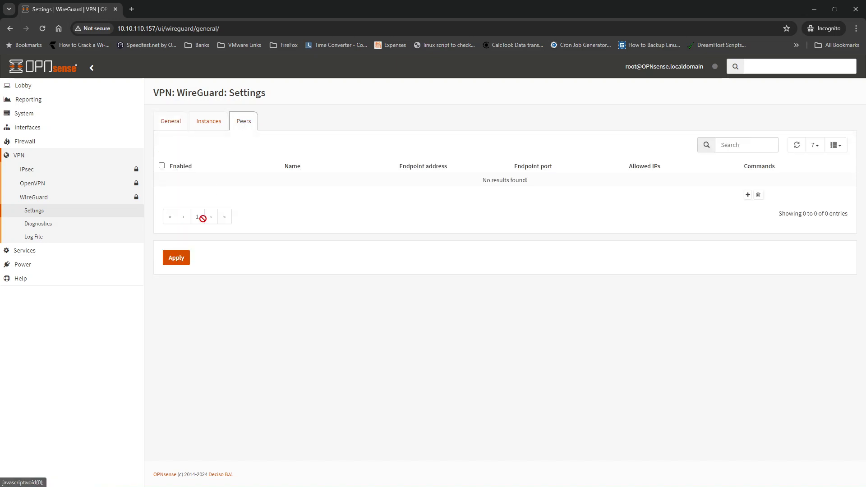
{"action": "left_click", "coordinate": [748, 195]}
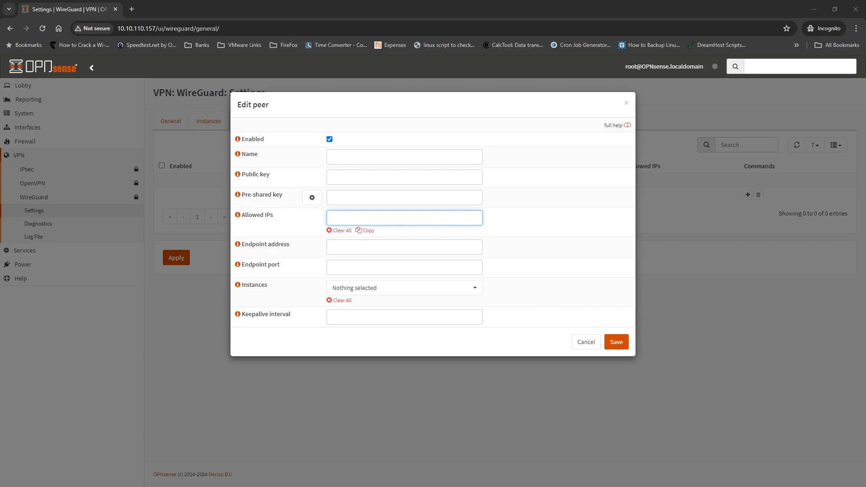
Name the peer Wireguard-server and paste in the remote server's public key
{"action": "left_click", "coordinate": [392, 158]}
{"action": "type", "text": "Wire"}
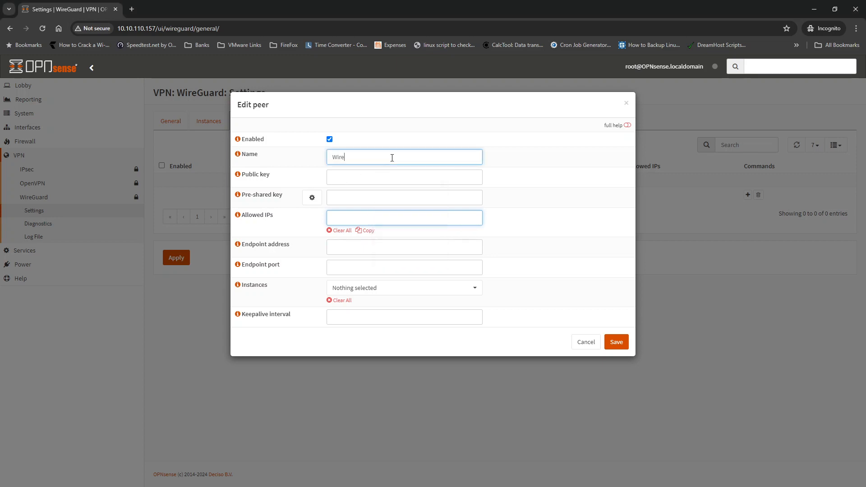
{"action": "type", "text": "guard-server"}
{"action": "key", "text": "Tab"}
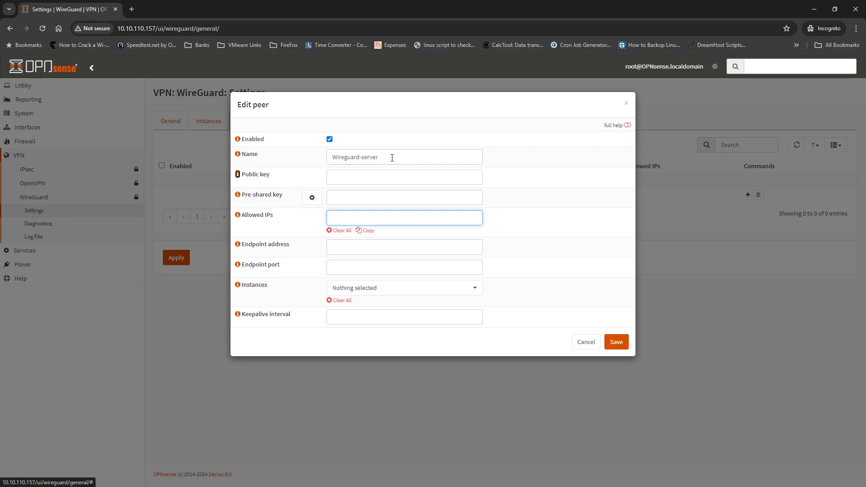
{"action": "left_click", "coordinate": [354, 179]}
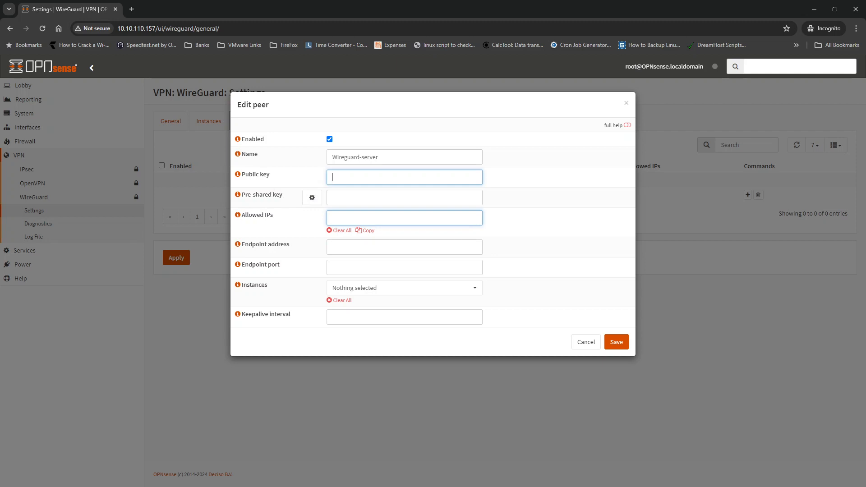
{"action": "key", "text": "alt+Tab"}
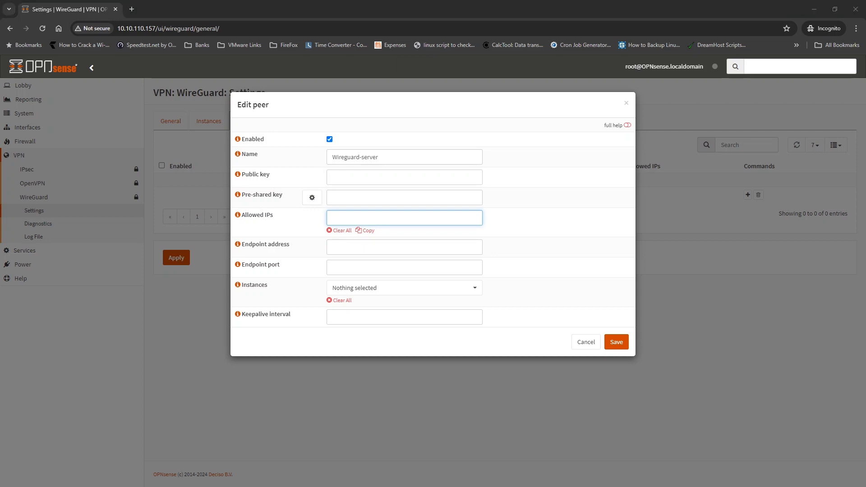
{"action": "left_click", "coordinate": [374, 181]}
{"action": "type", "text": "K9sdajTcwRn0op90vrWvhKqZ3nQAUcpjXEHK+dDanS0="}
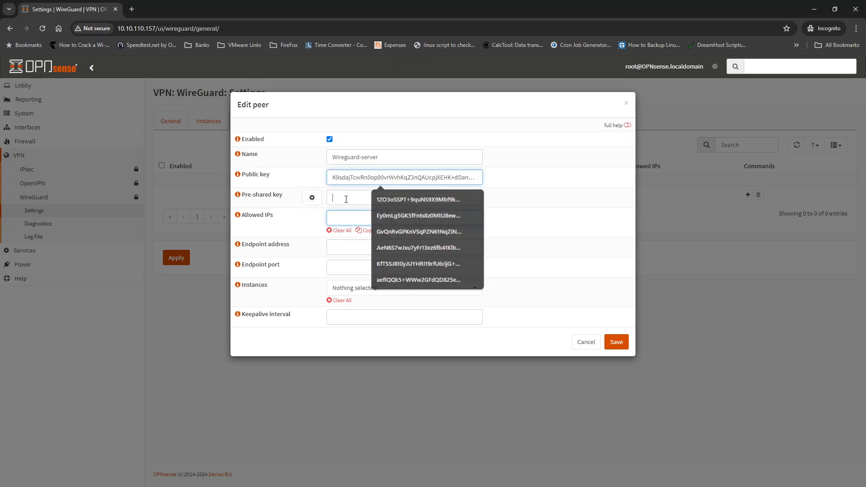
{"action": "left_click", "coordinate": [346, 200]}
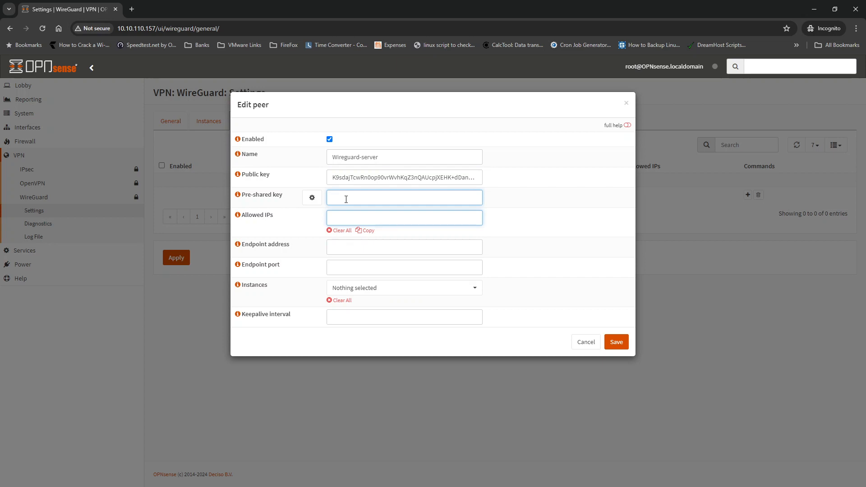
{"action": "left_click", "coordinate": [340, 216]}
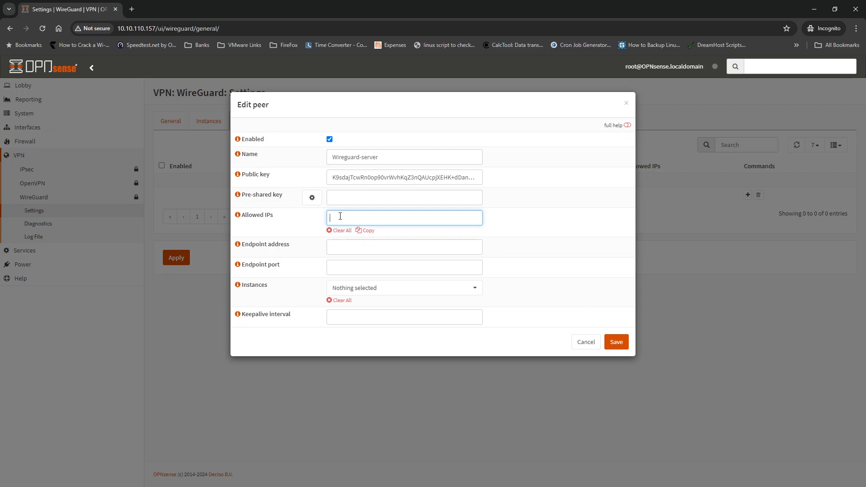
Add 10.10.120.0/24 as the peer's allowed network
{"action": "type", "text": "10.10.120.0/24"}
{"action": "key", "text": "Return"}
{"action": "left_click", "coordinate": [374, 249]}
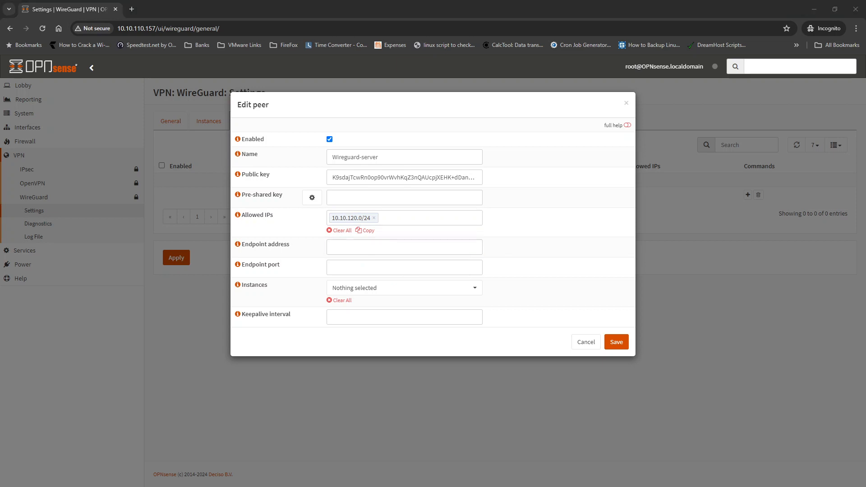
{"action": "left_click", "coordinate": [390, 248]}
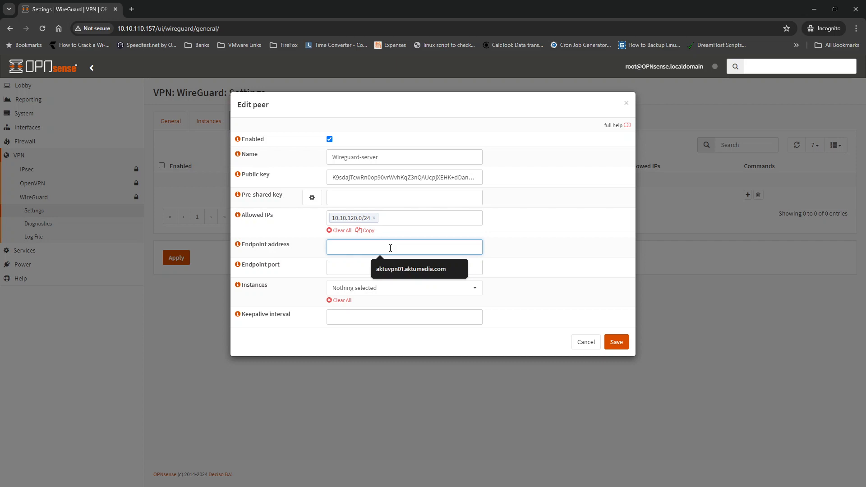
Enter peer endpoint 172.105.20.145, port 51826, and keepalive interval 25
{"action": "type", "text": "172.105.20.145"}
{"action": "left_click", "coordinate": [368, 263]}
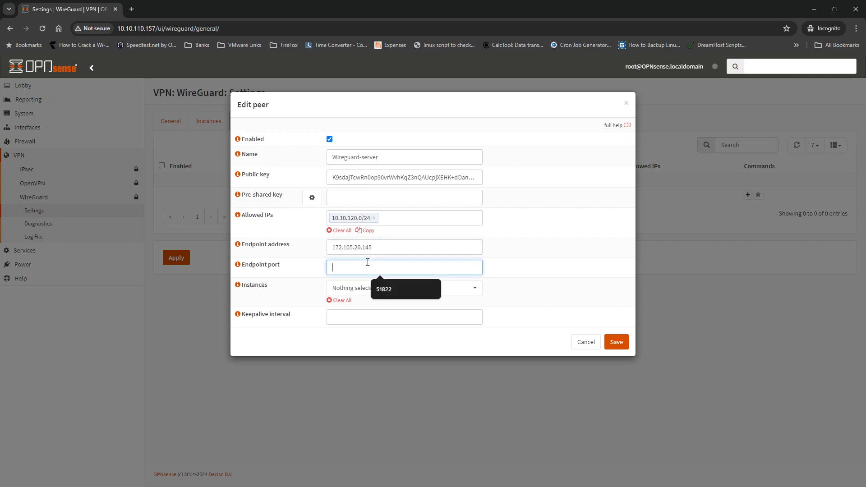
{"action": "type", "text": "51826"}
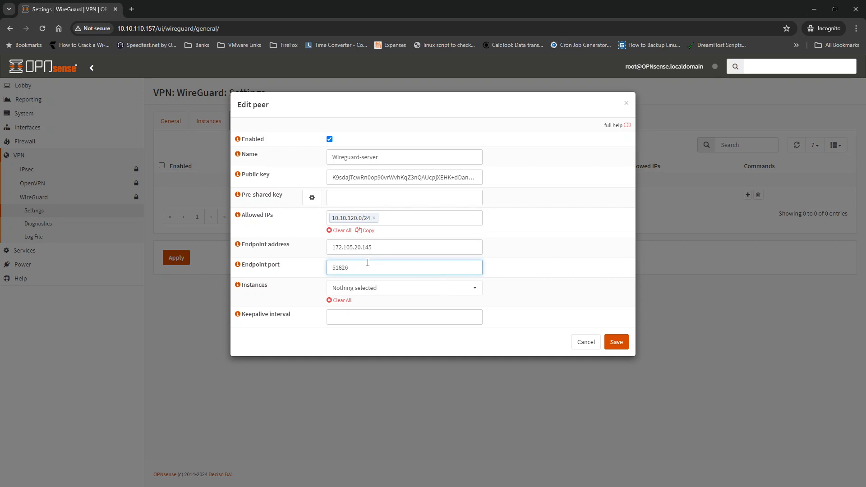
{"action": "left_click", "coordinate": [374, 296]}
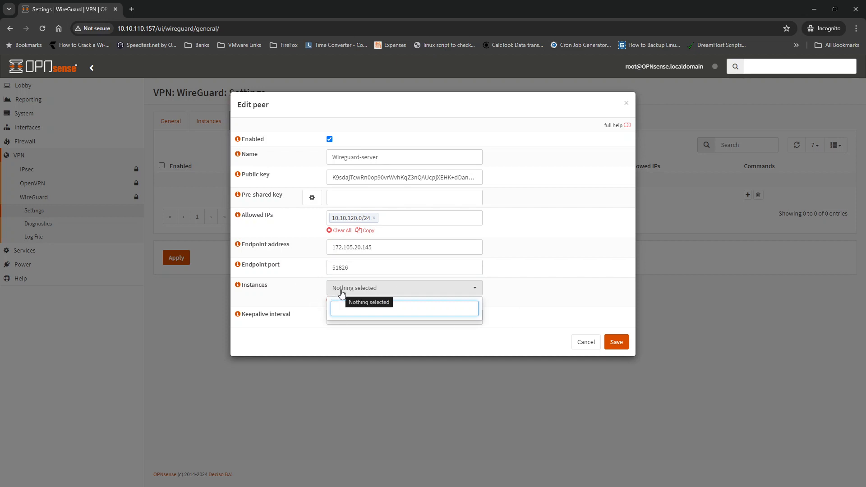
{"action": "left_click", "coordinate": [301, 291]}
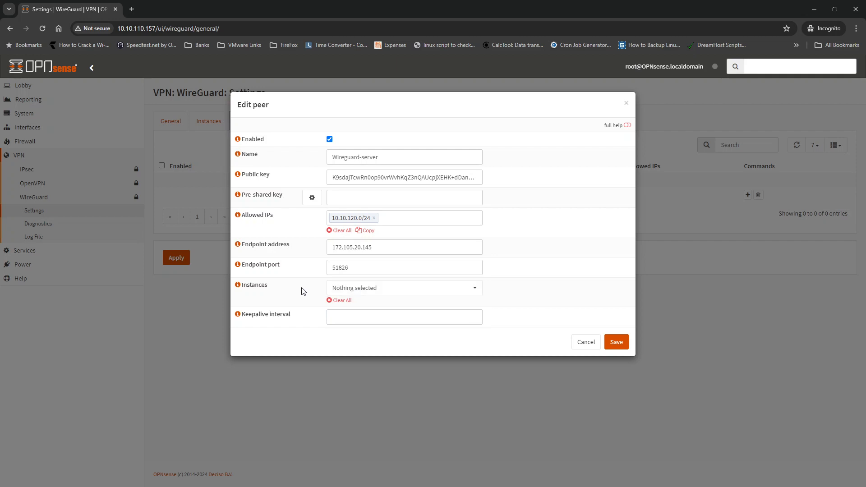
{"action": "left_click", "coordinate": [377, 291]}
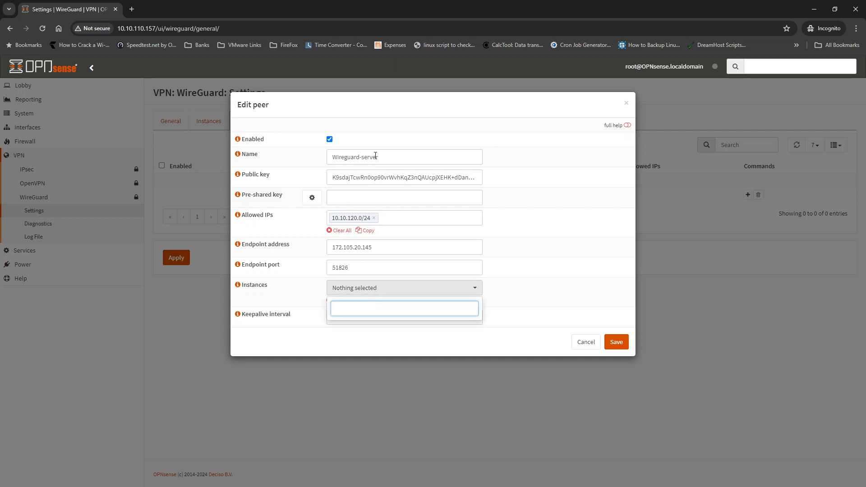
{"action": "left_click", "coordinate": [344, 315]}
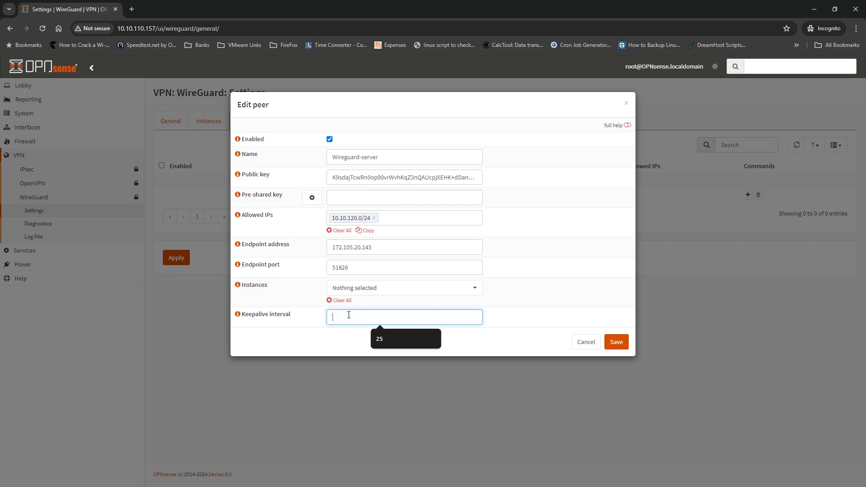
{"action": "left_click_drag", "start_coordinate": [364, 267], "coordinate": [331, 266]}
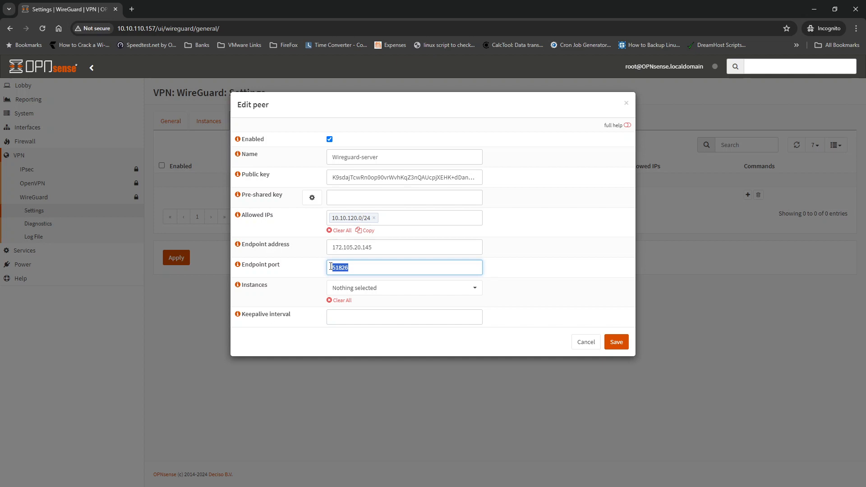
{"action": "left_click", "coordinate": [339, 319]}
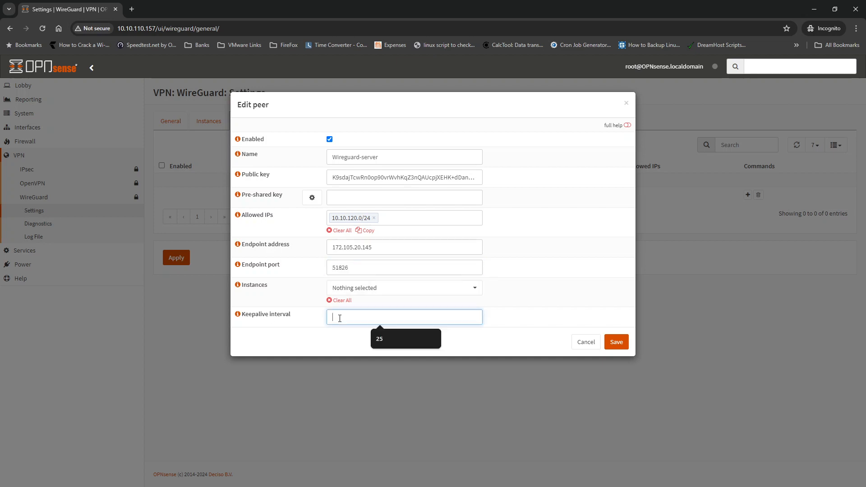
{"action": "type", "text": "25"}
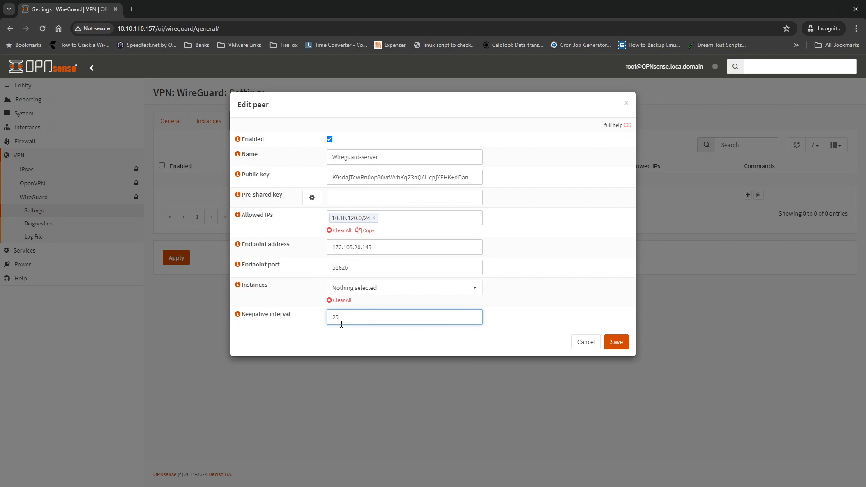
Save and apply the Wireguard-server peer, review its endpoint and allowed IPs, then view Instances
{"action": "left_click", "coordinate": [615, 343]}
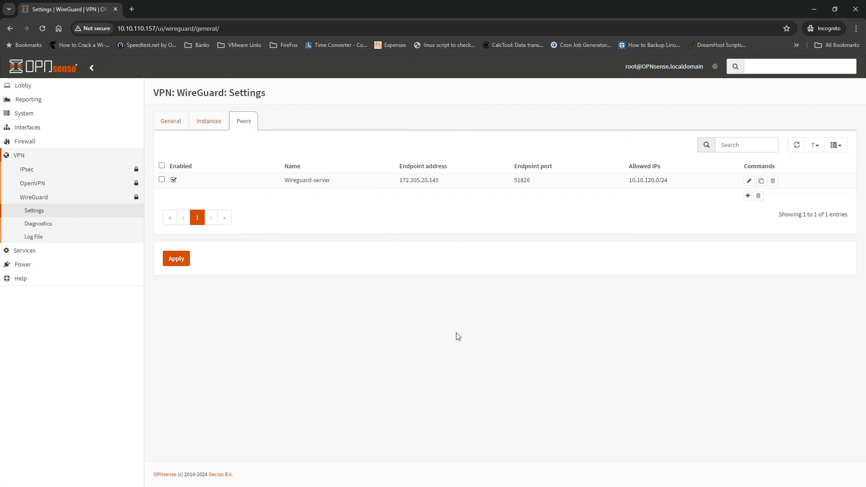
{"action": "left_click", "coordinate": [181, 260]}
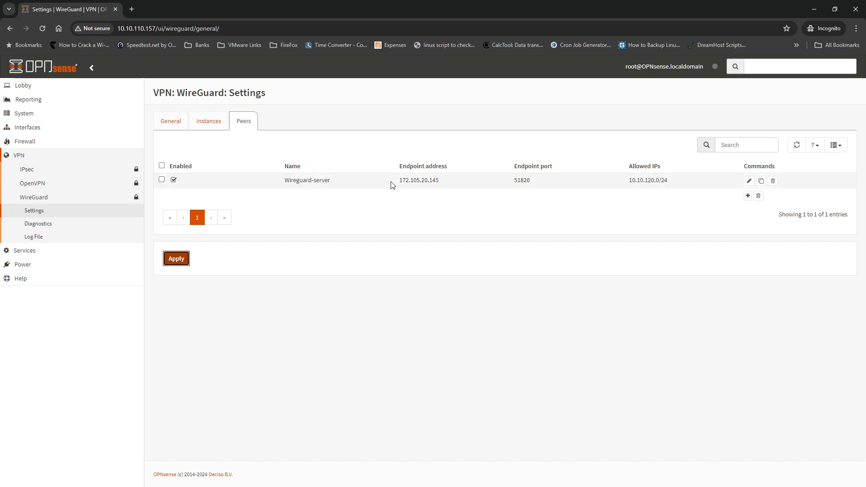
{"action": "left_click_drag", "start_coordinate": [400, 179], "coordinate": [448, 184]}
{"action": "left_click_drag", "start_coordinate": [517, 180], "coordinate": [533, 182]}
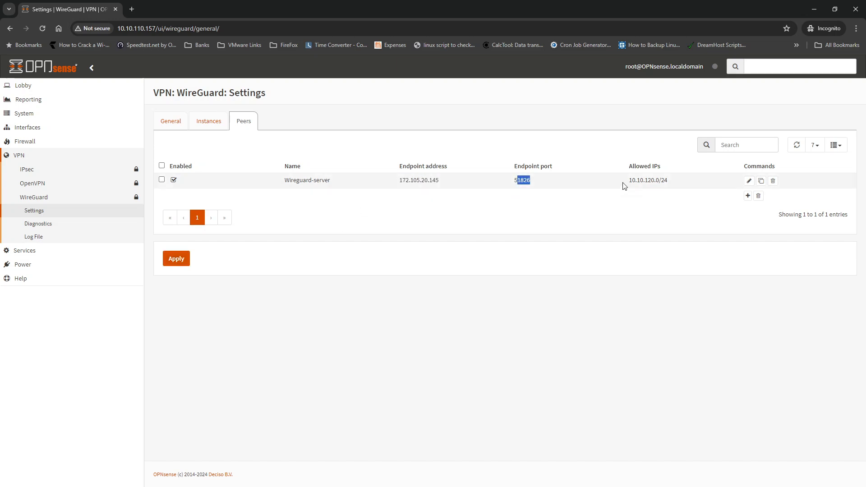
{"action": "left_click", "coordinate": [659, 180]}
{"action": "left_click_drag", "start_coordinate": [676, 184], "coordinate": [630, 177]}
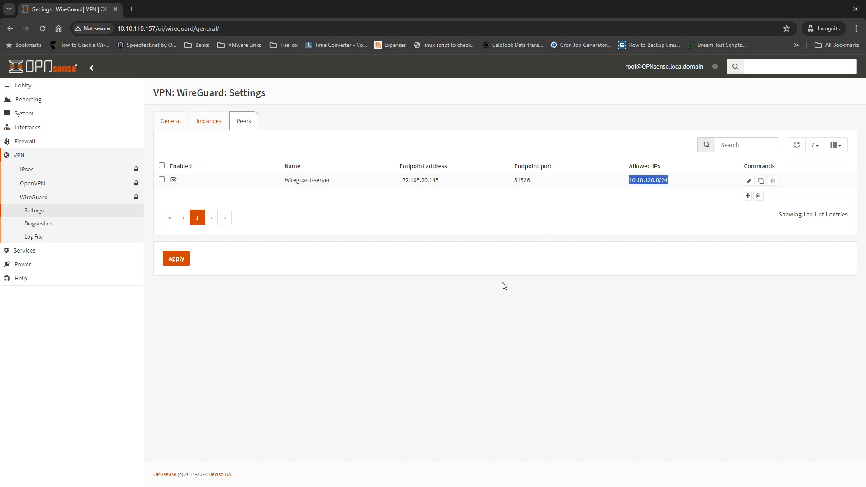
{"action": "left_click", "coordinate": [207, 128]}
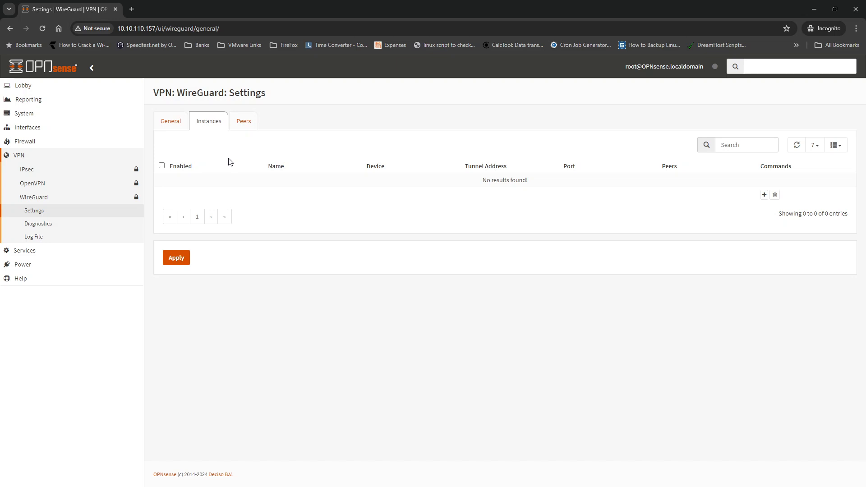
Create instance local-wireguard with pasted private and public keys and listen port 51821
{"action": "left_click", "coordinate": [764, 195]}
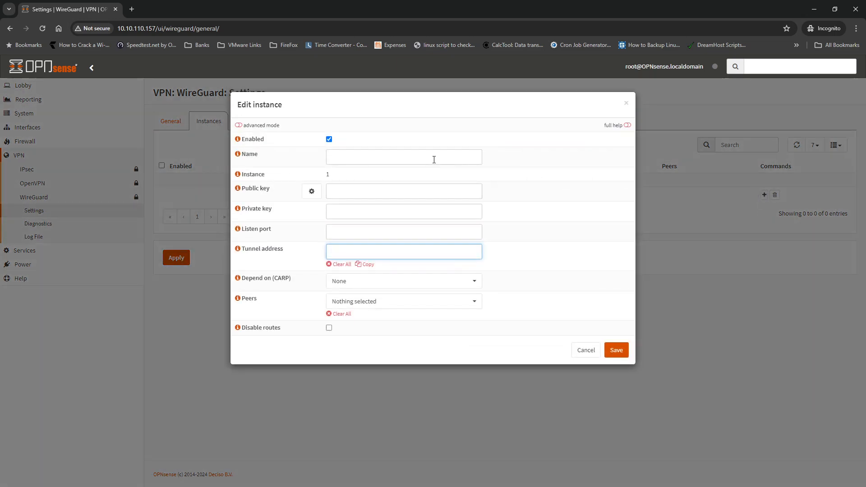
{"action": "left_click", "coordinate": [433, 158]}
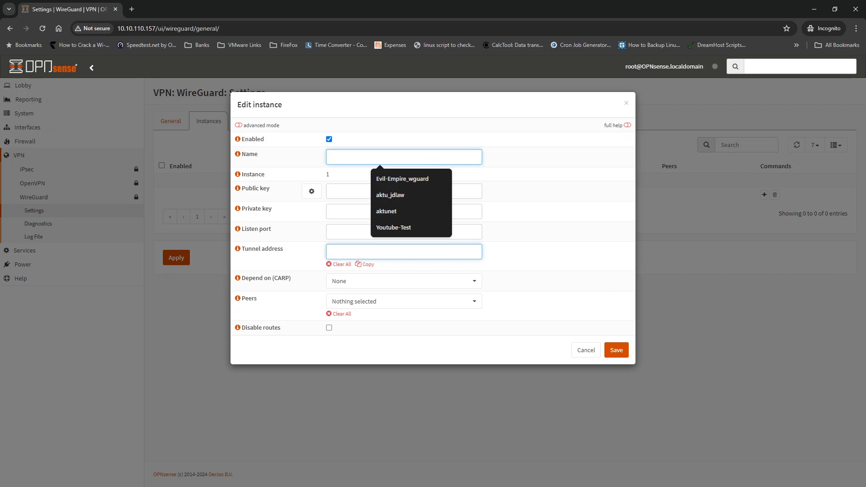
{"action": "type", "text": "l"}
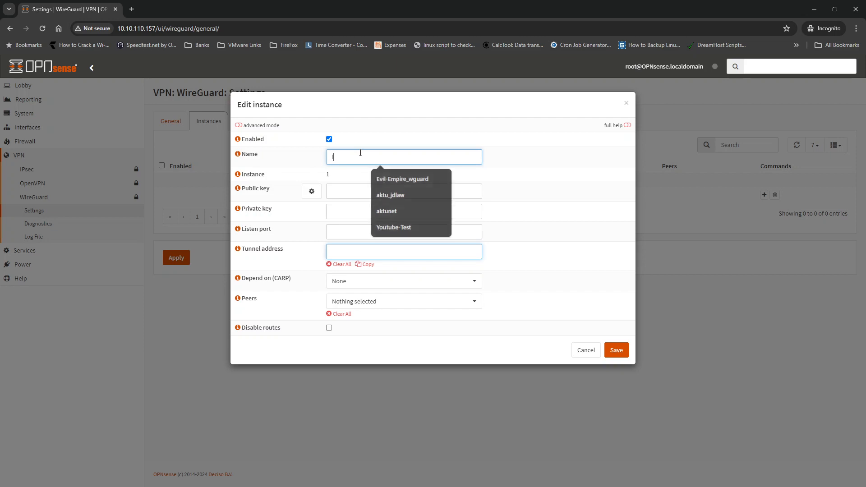
{"action": "type", "text": "ocal-wireguard"}
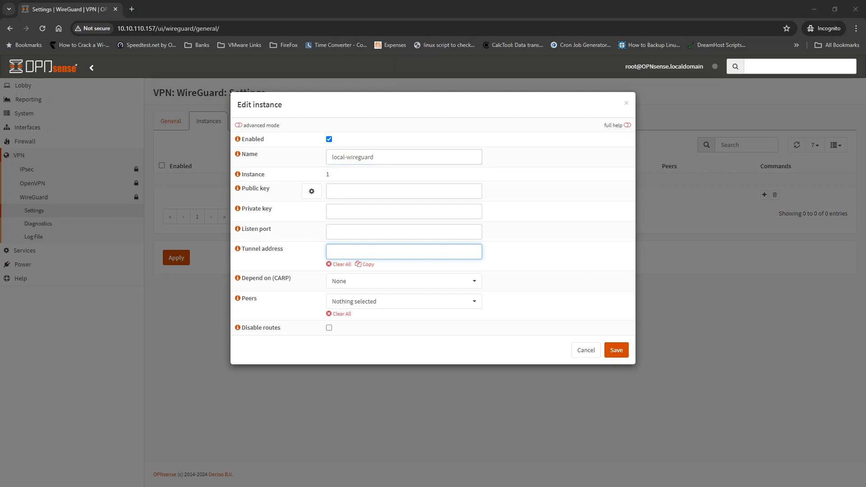
{"action": "left_click", "coordinate": [354, 211]}
{"action": "key", "text": "ctrl+v"}
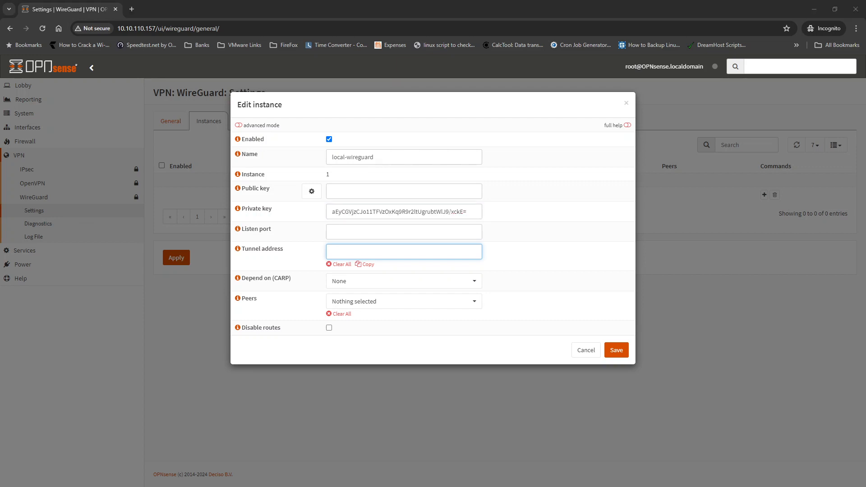
{"action": "left_click", "coordinate": [333, 191]}
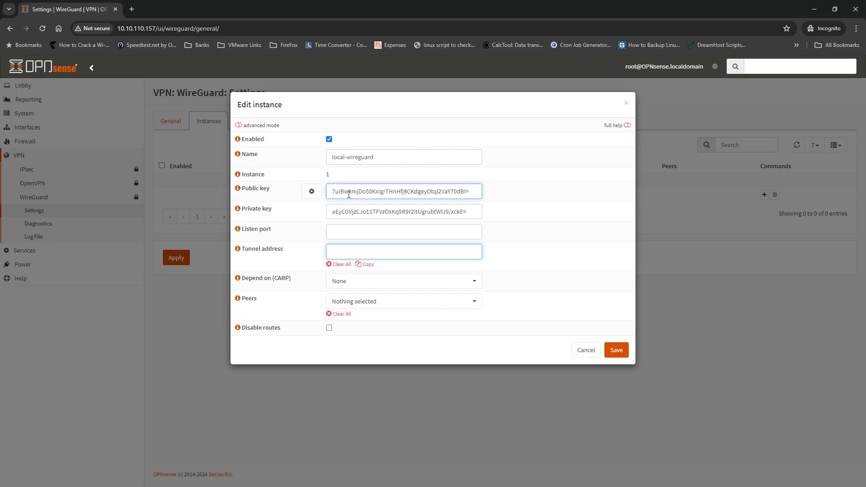
{"action": "left_click", "coordinate": [349, 233]}
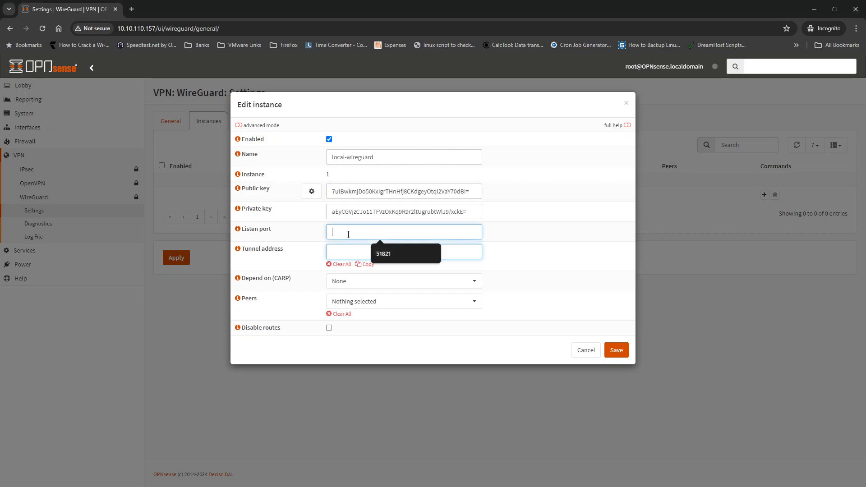
{"action": "left_click", "coordinate": [393, 254]}
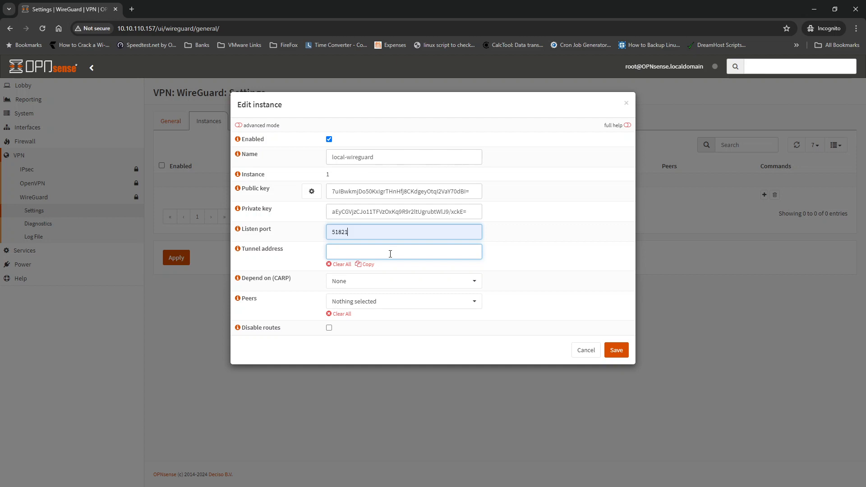
Set tunnel address 10.10.120.2/32, attach peer Wireguard-server, and save the instance
{"action": "left_click", "coordinate": [390, 253]}
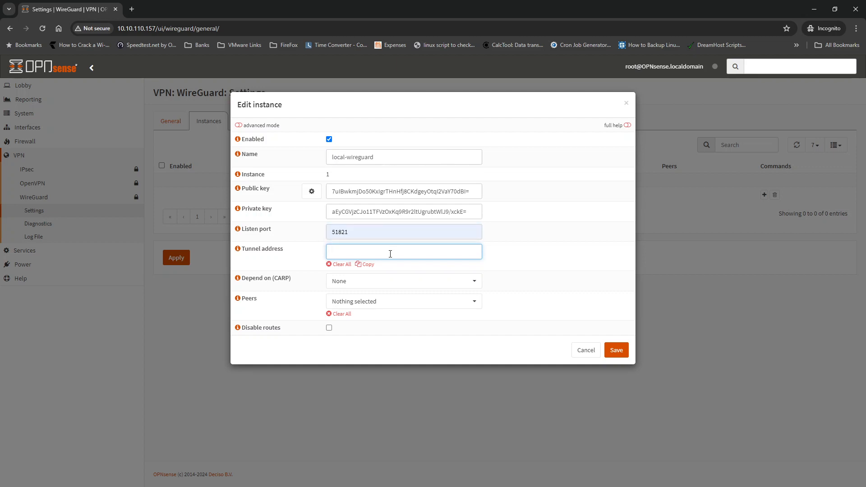
{"action": "type", "text": "10.10.120.2/32"}
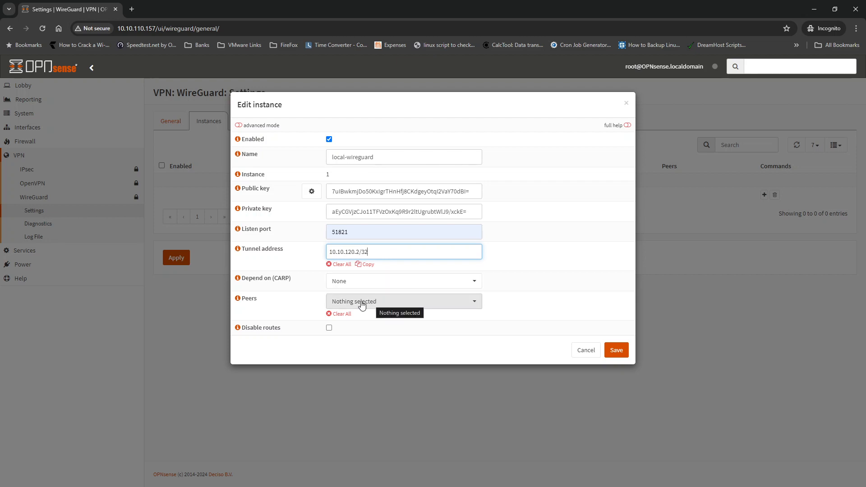
{"action": "left_click", "coordinate": [346, 305]}
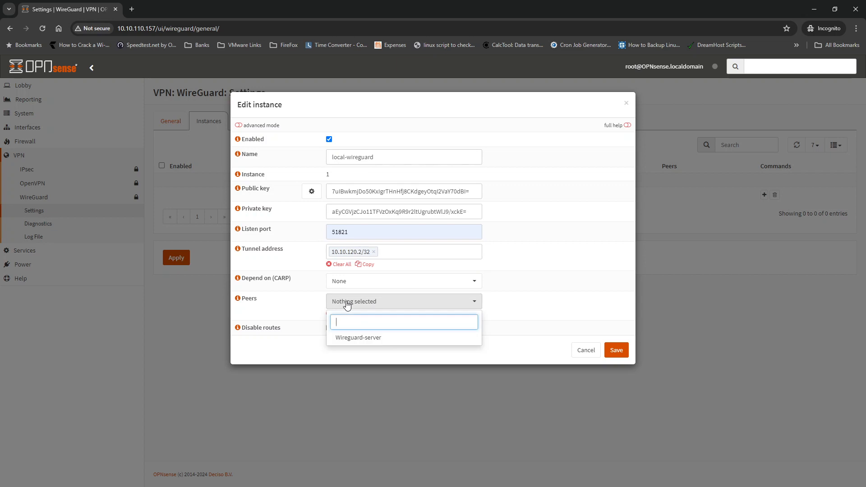
{"action": "left_click", "coordinate": [364, 342]}
{"action": "left_click", "coordinate": [378, 362]}
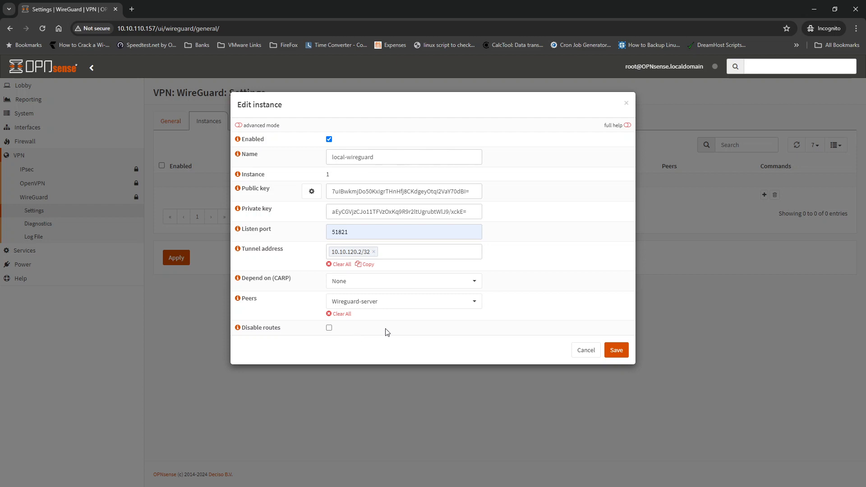
{"action": "left_click", "coordinate": [616, 352]}
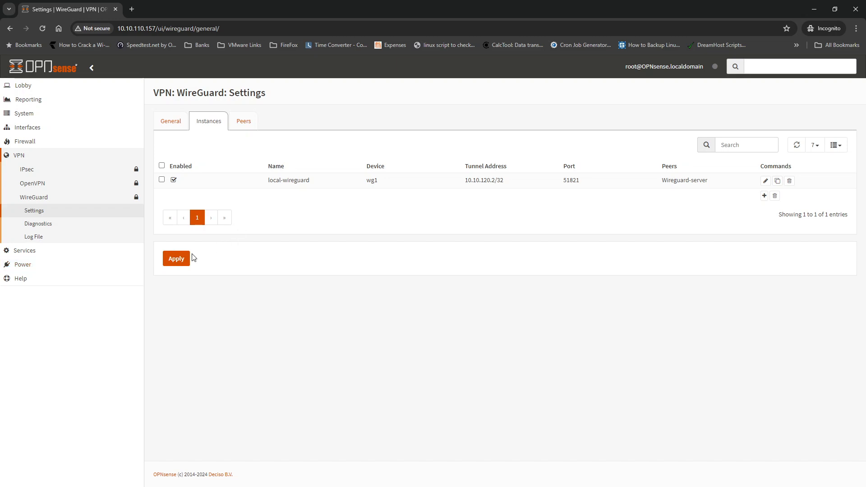
Apply the instance, enable WireGuard, and check diagnostics showing wg1 handshaking with Wireguard-server
{"action": "left_click", "coordinate": [176, 263]}
{"action": "left_click", "coordinate": [170, 128]}
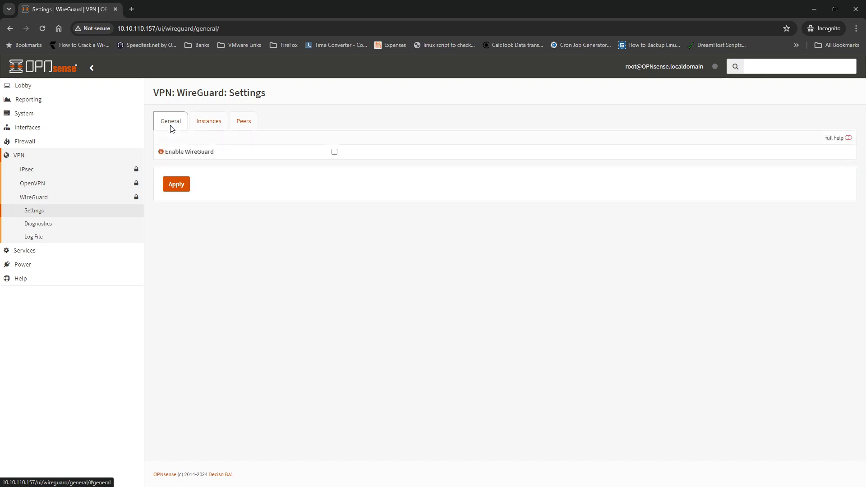
{"action": "left_click", "coordinate": [334, 151]}
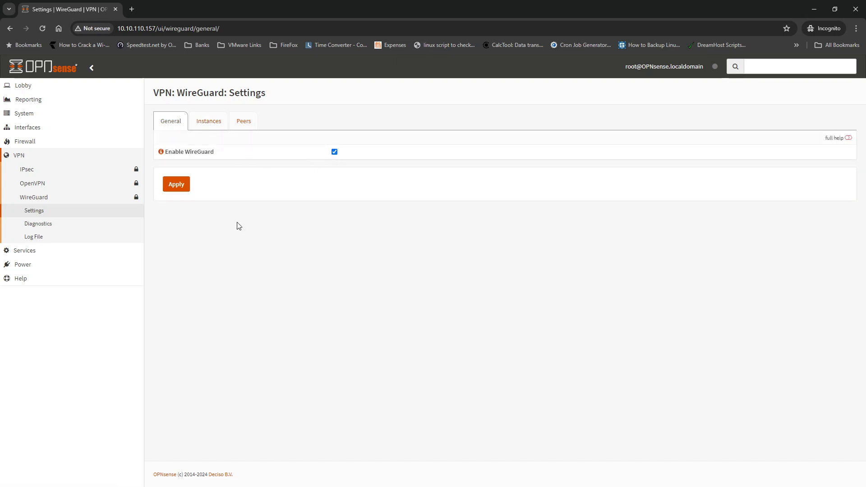
{"action": "left_click", "coordinate": [176, 192]}
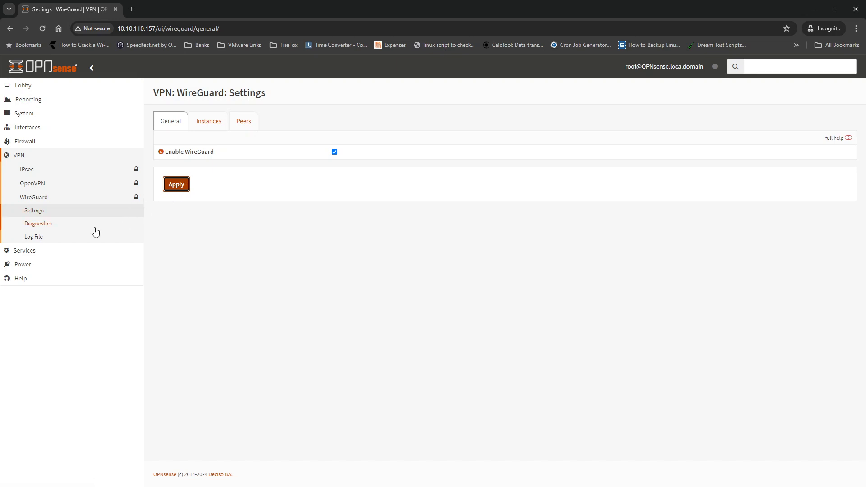
{"action": "left_click", "coordinate": [40, 225]}
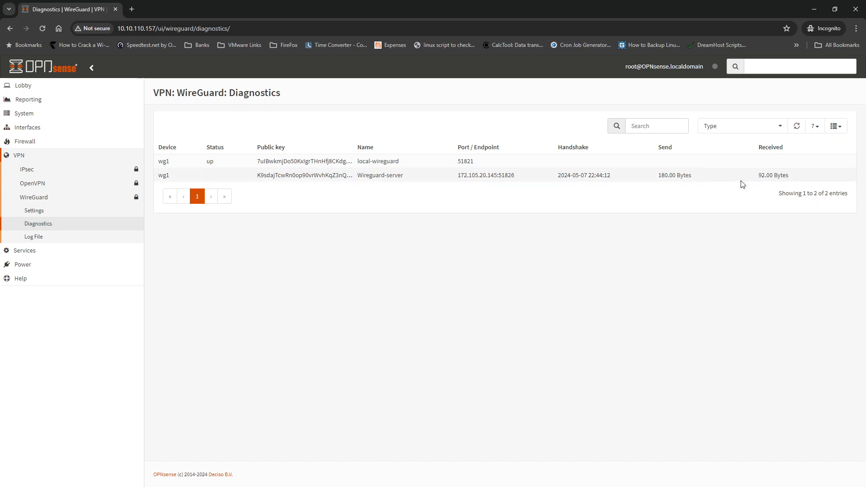
{"action": "double_click", "coordinate": [708, 10]}
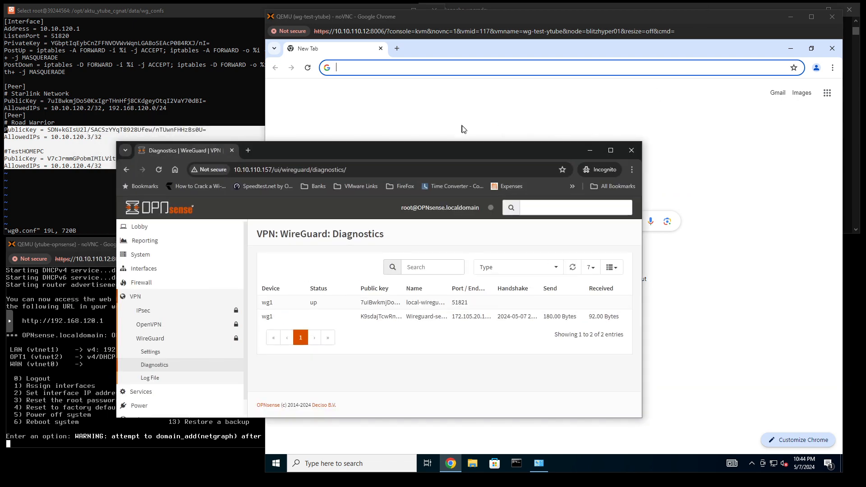
Open a Command Prompt on the VM and view Ethernet 2's details showing IPv4 192.168.120.101
{"action": "left_click", "coordinate": [444, 121]}
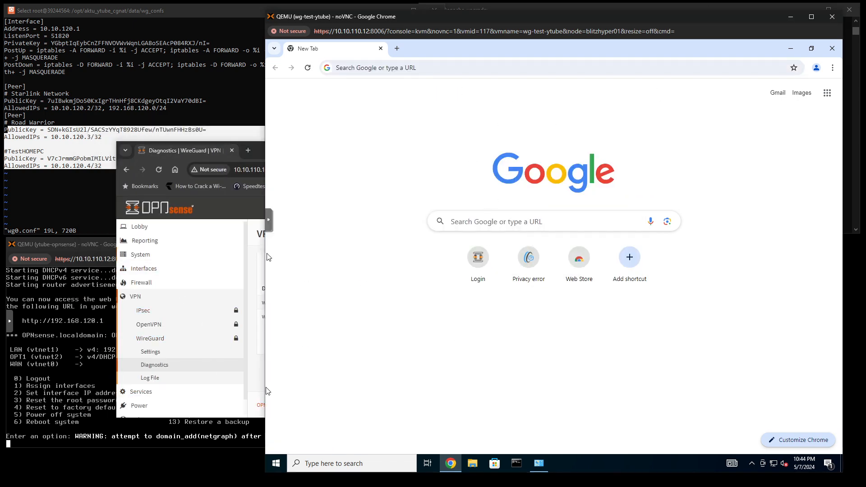
{"action": "left_click", "coordinate": [519, 465]}
{"action": "left_click", "coordinate": [532, 463]}
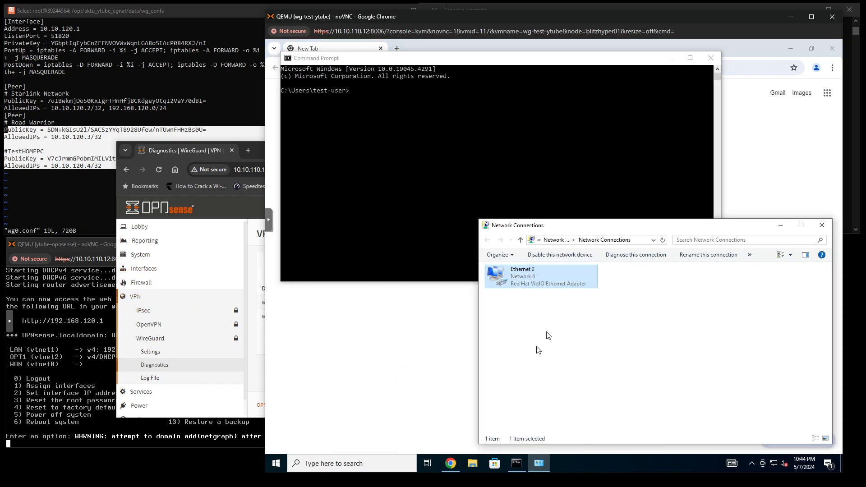
{"action": "double_click", "coordinate": [540, 288]}
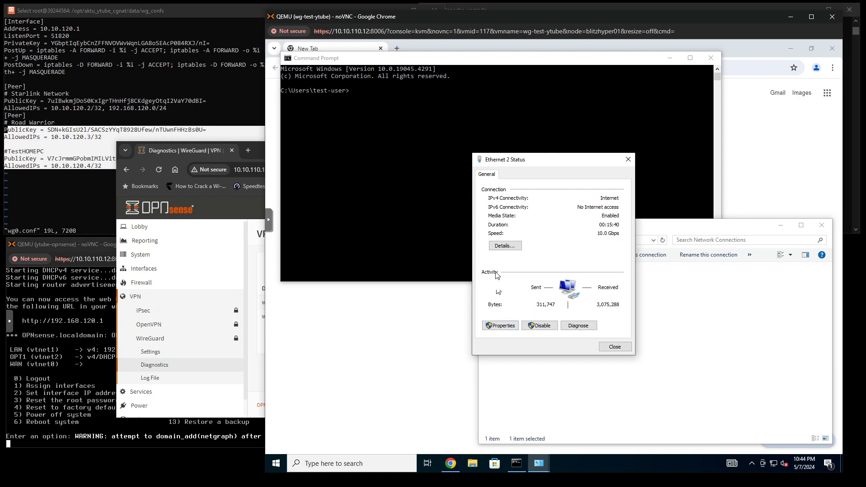
{"action": "left_click", "coordinate": [498, 249]}
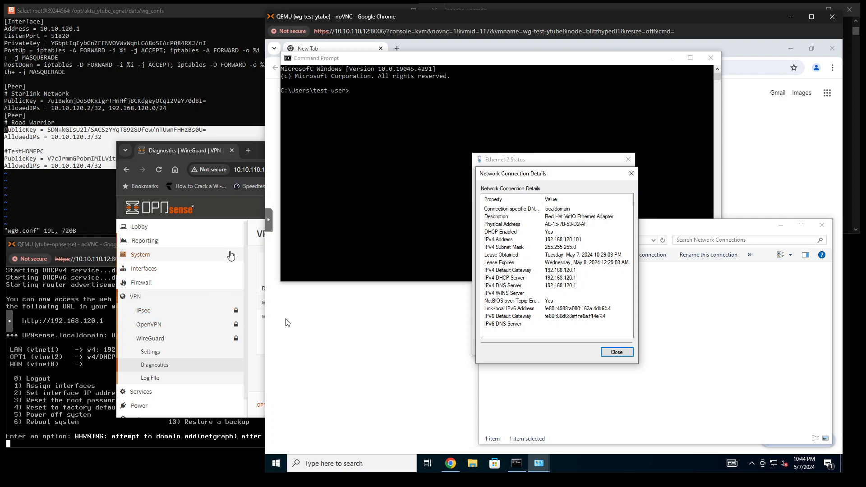
{"action": "left_click", "coordinate": [176, 245]}
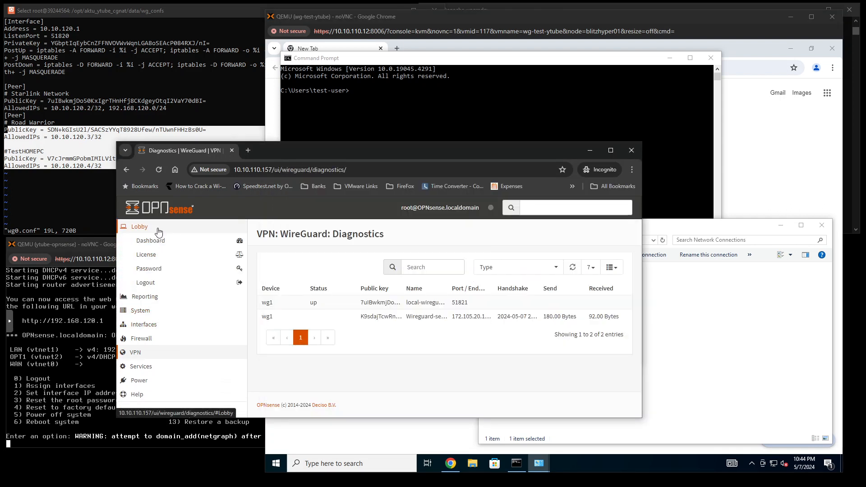
Check OPNsense's LAN interface settings showing IPv4 address 192.168.120.1/24
{"action": "left_click", "coordinate": [141, 325]}
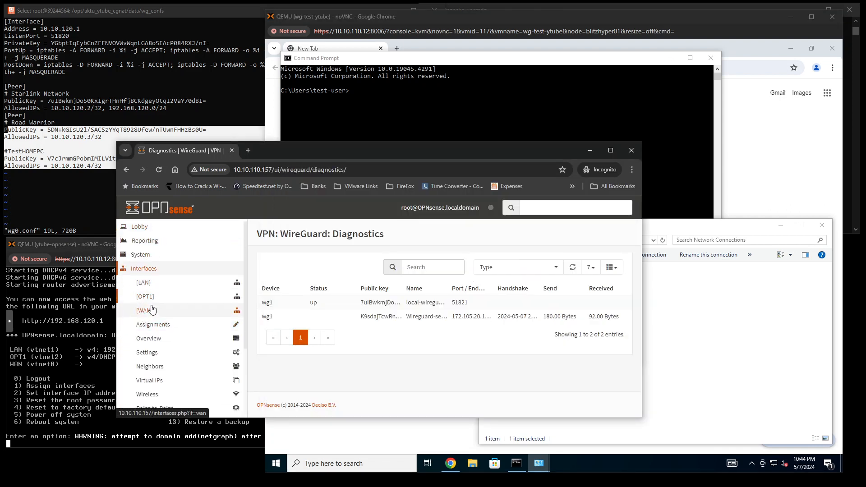
{"action": "left_click", "coordinate": [151, 284]}
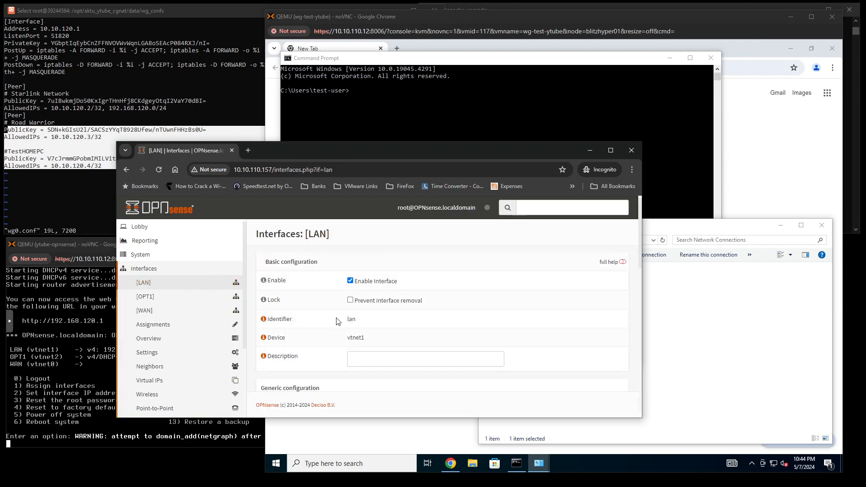
{"action": "scroll", "coordinate": [335, 325], "scroll_direction": "down", "scroll_amount": 5}
{"action": "scroll", "coordinate": [335, 325], "scroll_direction": "down", "scroll_amount": 6}
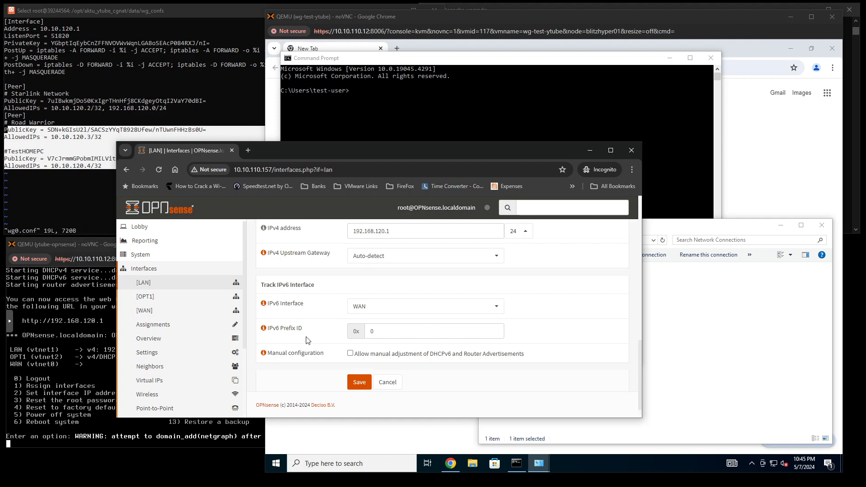
{"action": "scroll", "coordinate": [307, 340], "scroll_direction": "up", "scroll_amount": 3}
{"action": "scroll", "coordinate": [307, 340], "scroll_direction": "up", "scroll_amount": 3}
{"action": "left_click", "coordinate": [366, 122]}
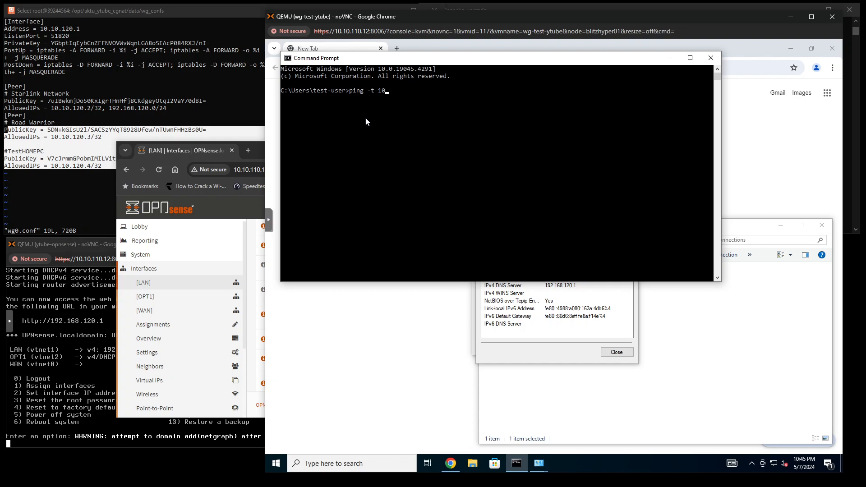
Run ping -t 10.10.120.1 in the VM's Command Prompt and watch the replies arrive
{"action": "type", "text": "ping -t 10.10.120.1"}
{"action": "key", "text": "Return"}
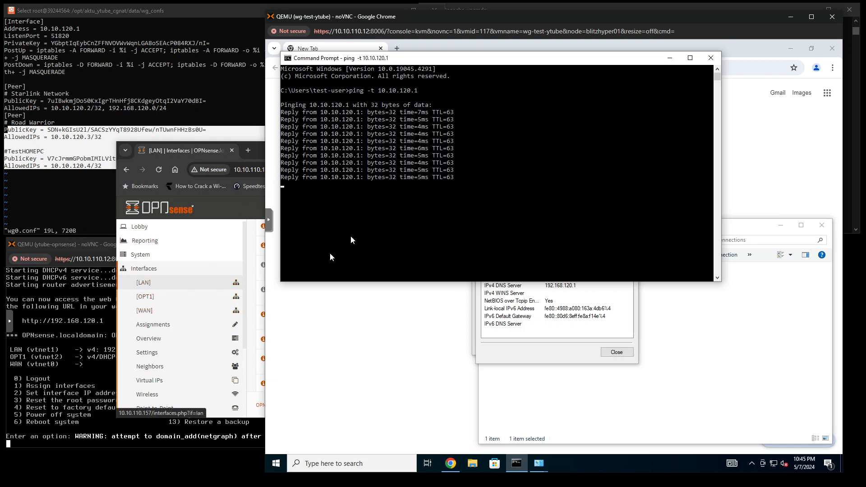
{"action": "scroll", "coordinate": [163, 323], "scroll_direction": "down", "scroll_amount": 2}
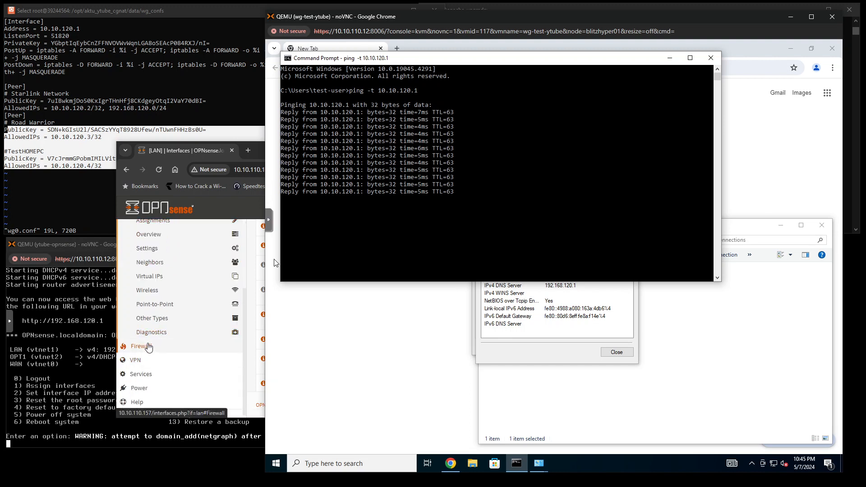
{"action": "left_click", "coordinate": [137, 360]}
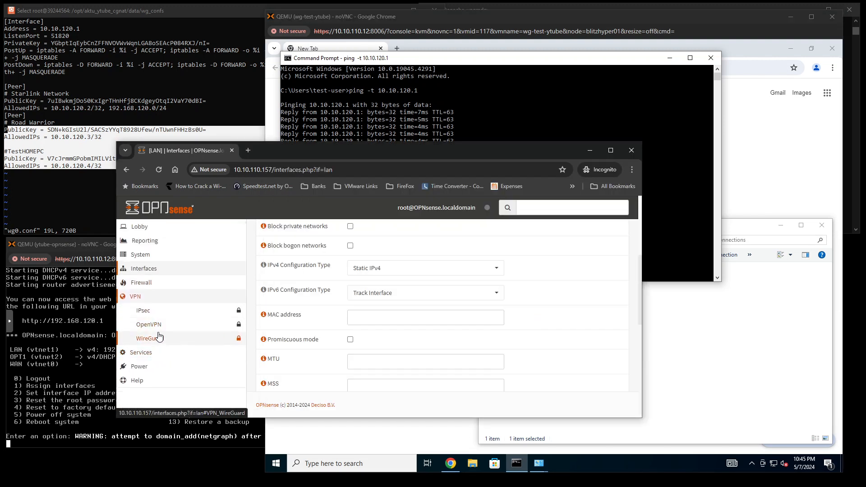
Open OPNsense's VPN > WireGuard > Settings page and review the VM's ping and network details
{"action": "left_click", "coordinate": [154, 343]}
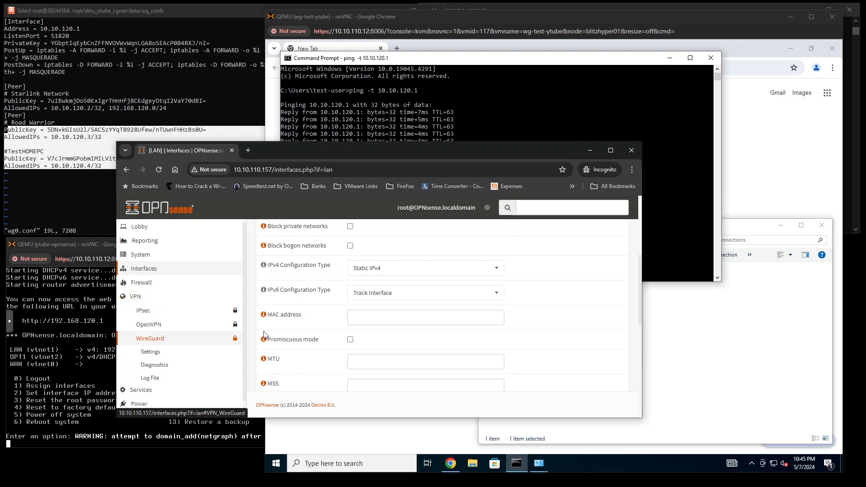
{"action": "left_click", "coordinate": [182, 355]}
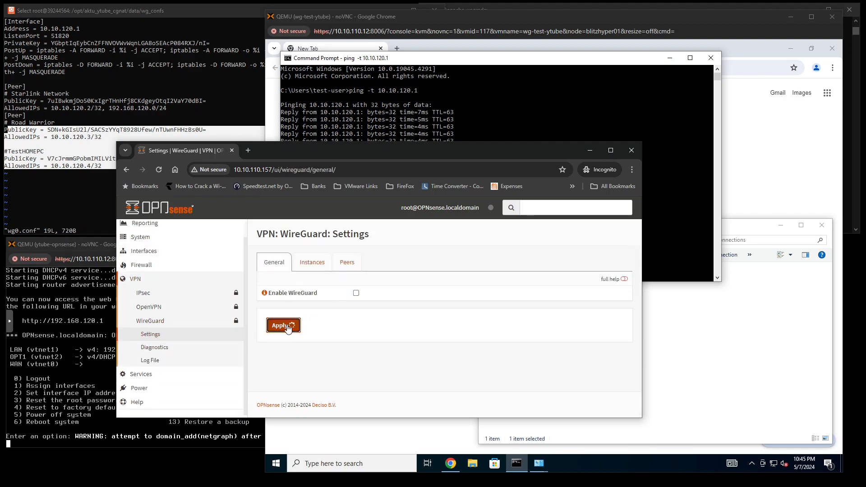
{"action": "left_click", "coordinate": [501, 119]}
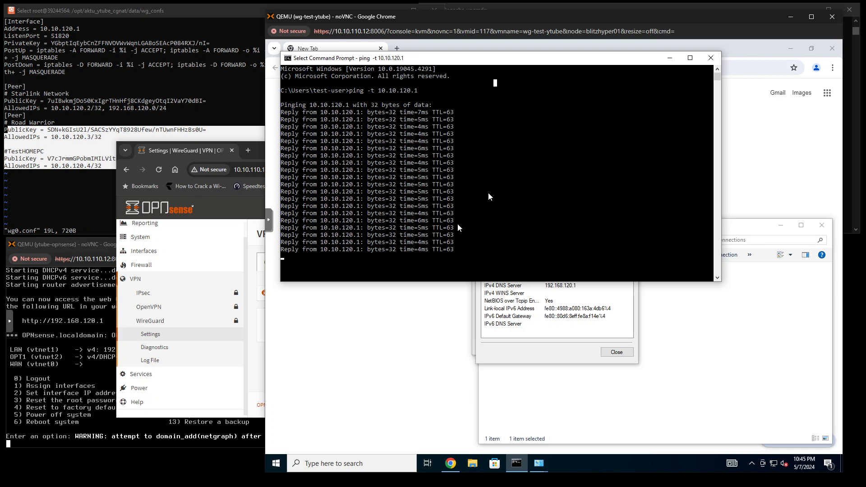
{"action": "left_click", "coordinate": [423, 228]}
{"action": "left_click", "coordinate": [587, 324]}
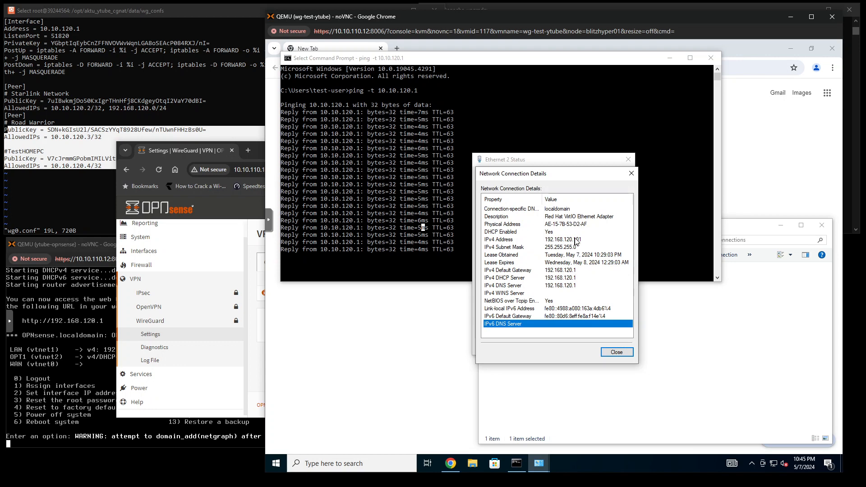
Tick Enable WireGuard and apply it while the VM's ping keeps replying
{"action": "left_click", "coordinate": [258, 354]}
{"action": "left_click", "coordinate": [356, 294]}
{"action": "left_click", "coordinate": [280, 325]}
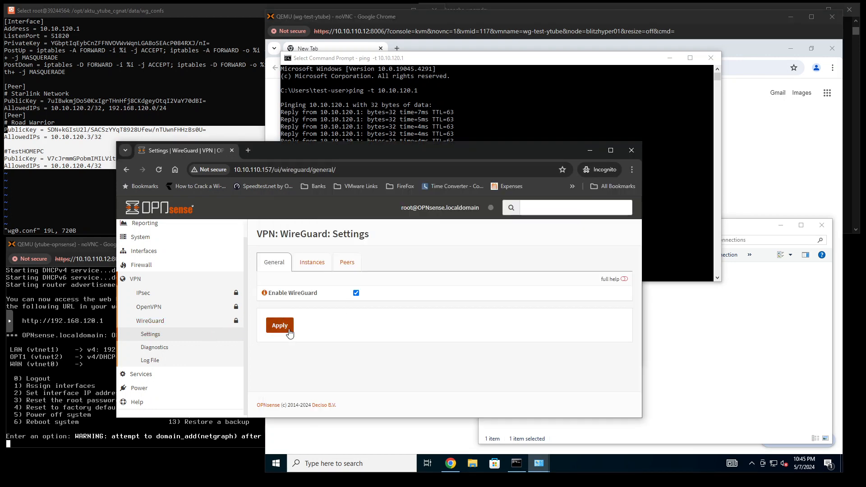
{"action": "left_click", "coordinate": [501, 136]}
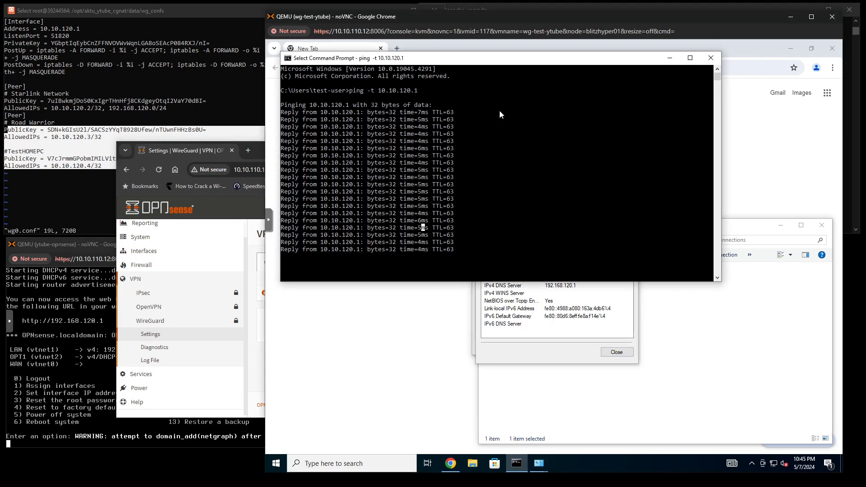
{"action": "left_click", "coordinate": [488, 170]}
Restart the VM's continuous ping to 10.10.120.1
{"action": "left_click", "coordinate": [486, 192]}
{"action": "left_click", "coordinate": [405, 250]}
{"action": "key", "text": "ctrl+c"}
{"action": "key", "text": "Return"}
{"action": "key", "text": "Up"}
{"action": "key", "text": "Return"}
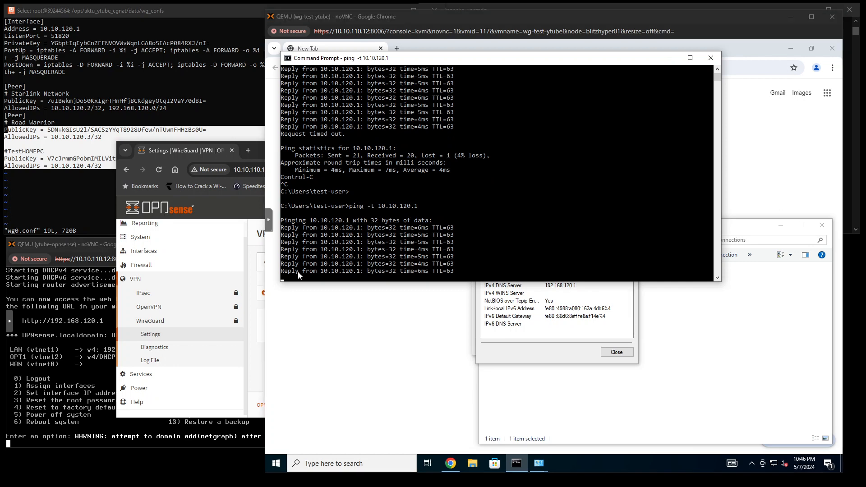
Ping 10.10.120.1 from the host console and compare it with the VM's ping output
{"action": "left_click_drag", "start_coordinate": [2, 212], "coordinate": [320, 237]}
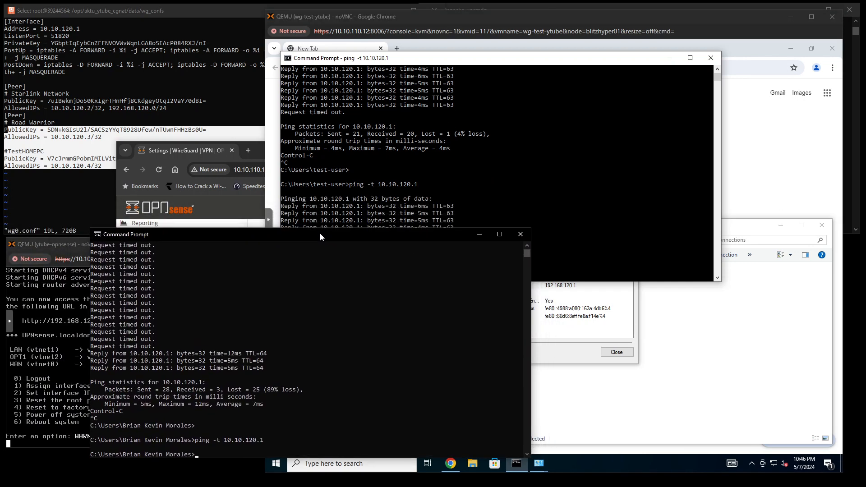
{"action": "left_click", "coordinate": [280, 368]}
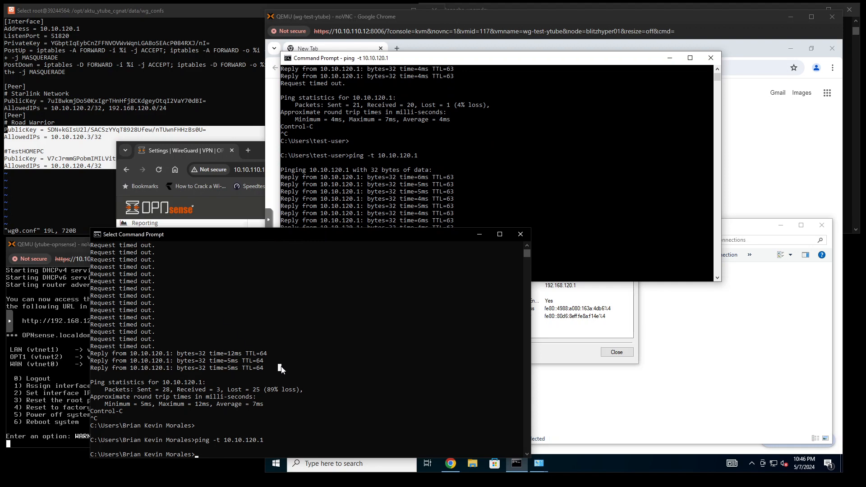
{"action": "type", "text": "ping 10.10.120.1"}
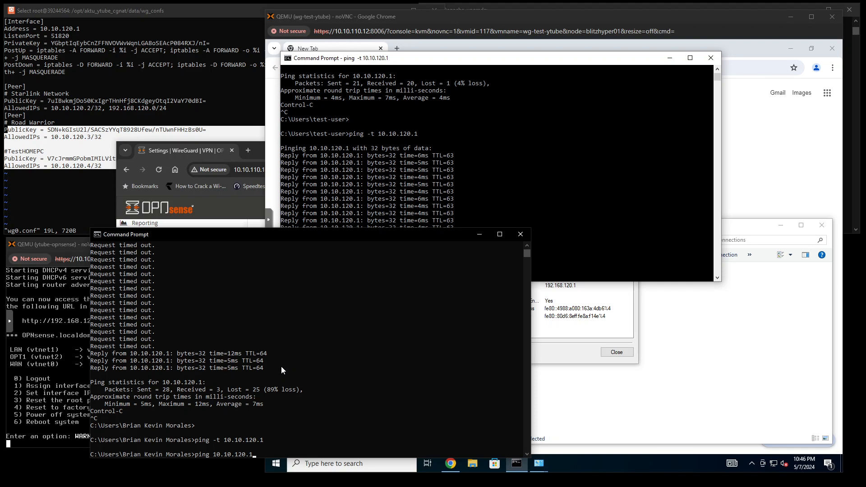
{"action": "key", "text": "Return"}
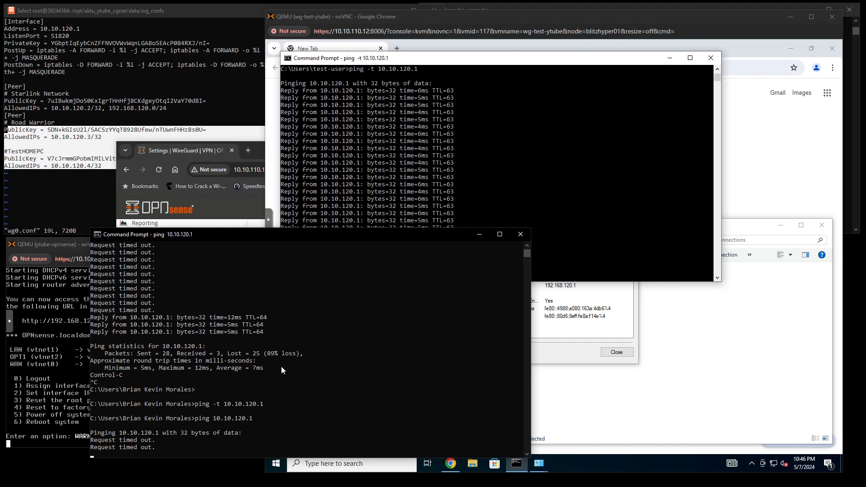
{"action": "left_click", "coordinate": [281, 367]}
{"action": "left_click", "coordinate": [435, 198]}
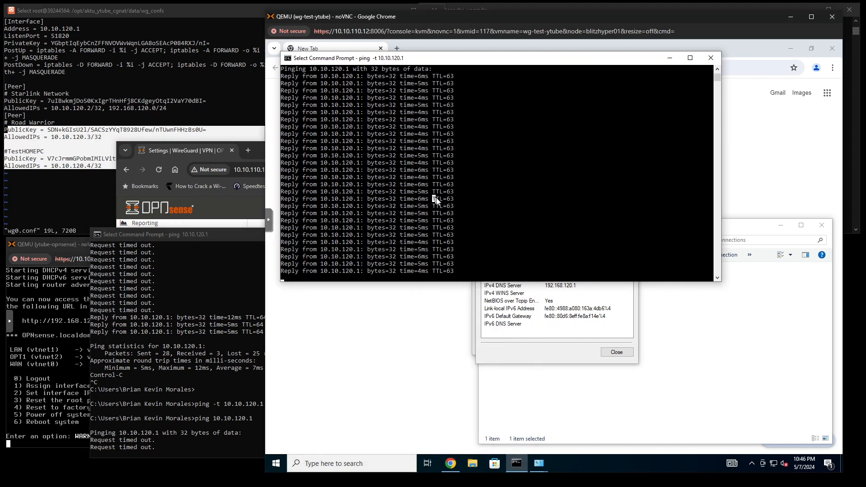
{"action": "left_click", "coordinate": [513, 302]}
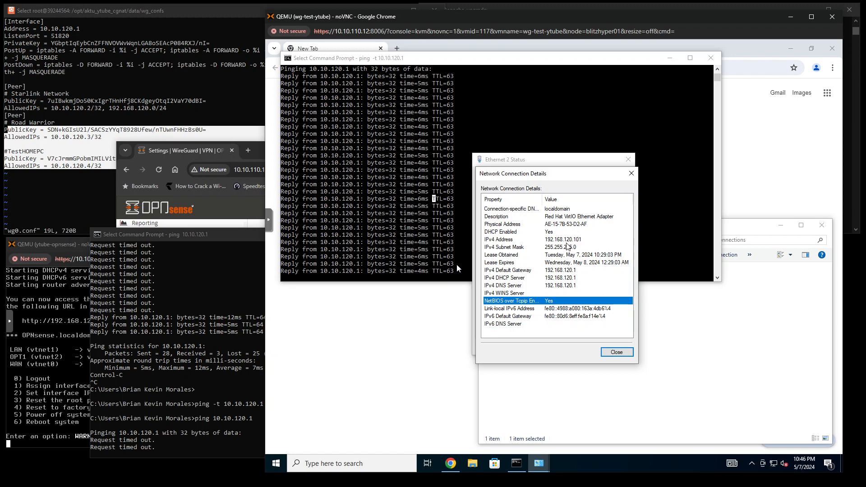
Stop the host's ping and ping the VM at 192.168.120.101 from the host instead
{"action": "left_click", "coordinate": [247, 325]}
{"action": "key", "text": "ctrl+c"}
{"action": "key", "text": "Up"}
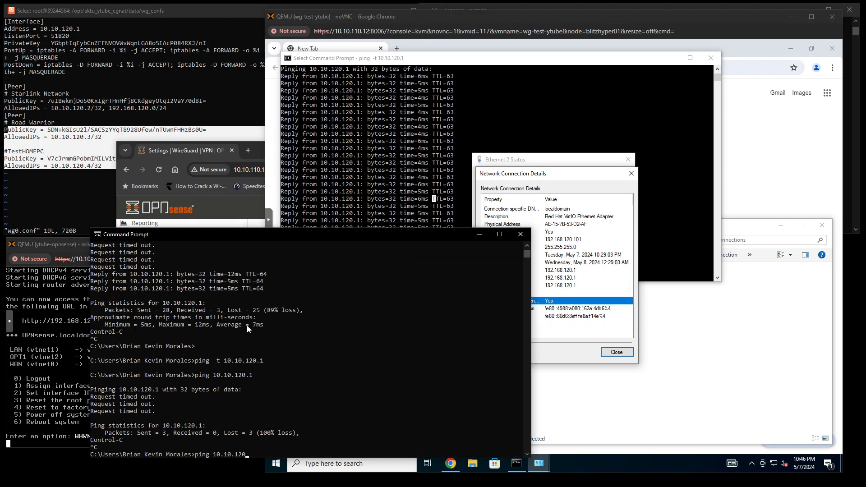
{"action": "key", "text": "BackSpace"}
{"action": "key", "text": "BackSpace"}
{"action": "key", "text": "BackSpace"}
{"action": "key", "text": "BackSpace"}
{"action": "key", "text": "BackSpace"}
{"action": "key", "text": "BackSpace"}
{"action": "key", "text": "BackSpace"}
{"action": "key", "text": "BackSpace"}
{"action": "key", "text": "BackSpace"}
{"action": "key", "text": "BackSpace"}
{"action": "key", "text": "BackSpace"}
{"action": "key", "text": "Up"}
{"action": "key", "text": "Up"}
{"action": "key", "text": "ctrl+c"}
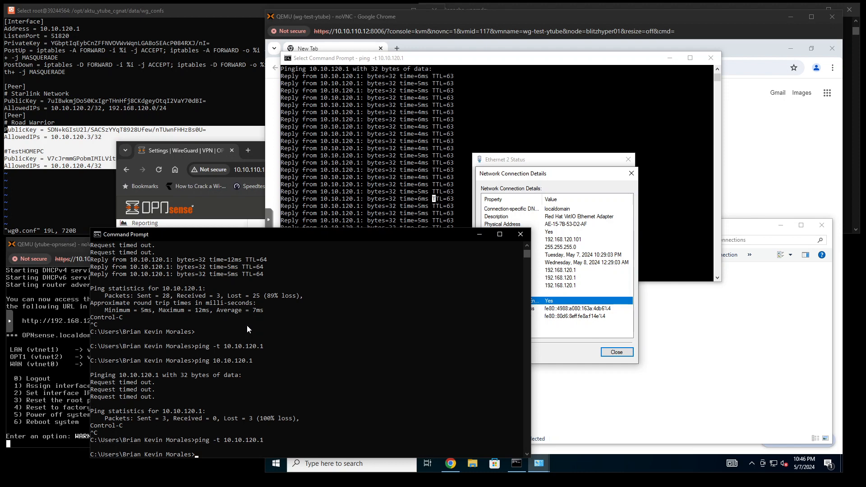
{"action": "type", "text": "ping -t 10.10.120.1"}
{"action": "left_click", "coordinate": [287, 325]}
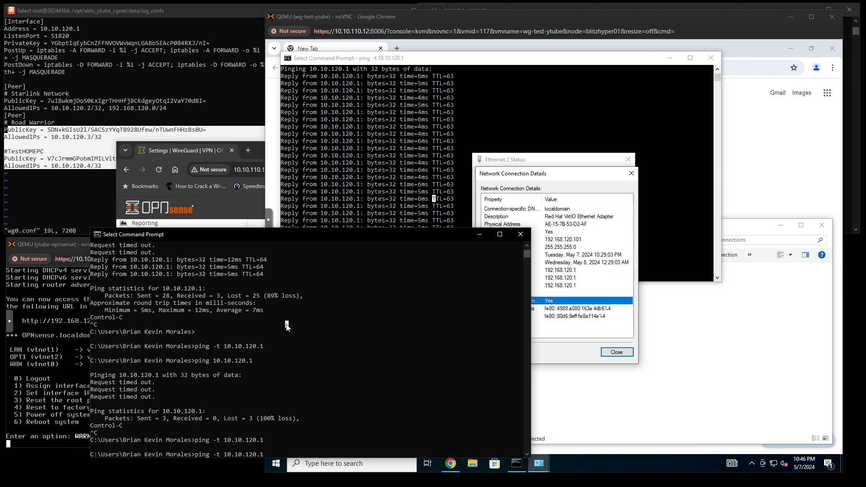
{"action": "type", "text": "11"}
{"action": "key", "text": "ctrl+c"}
{"action": "key", "text": "ctrl+c"}
{"action": "type", "text": "ping"}
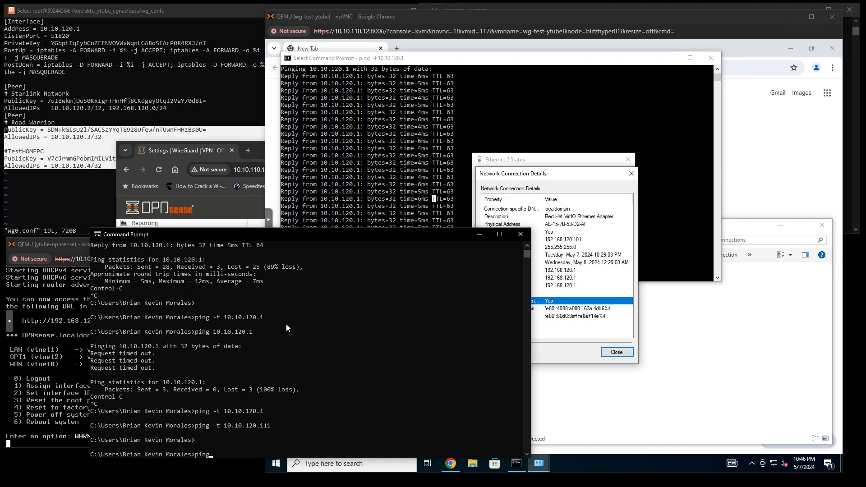
{"action": "type", "text": " 192.168.120.101"}
{"action": "key", "text": "Return"}
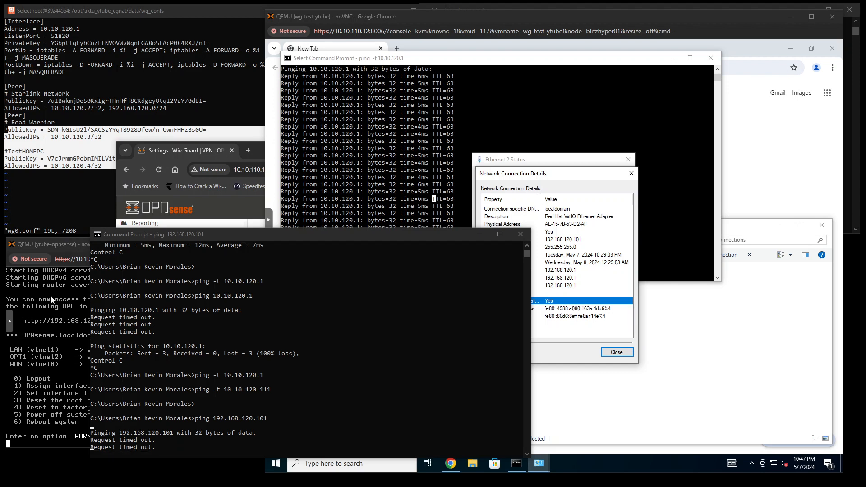
Stop the timed-out ping to 192.168.120.101 and bring up the WireGuard tunnel status
{"action": "left_click", "coordinate": [296, 376]}
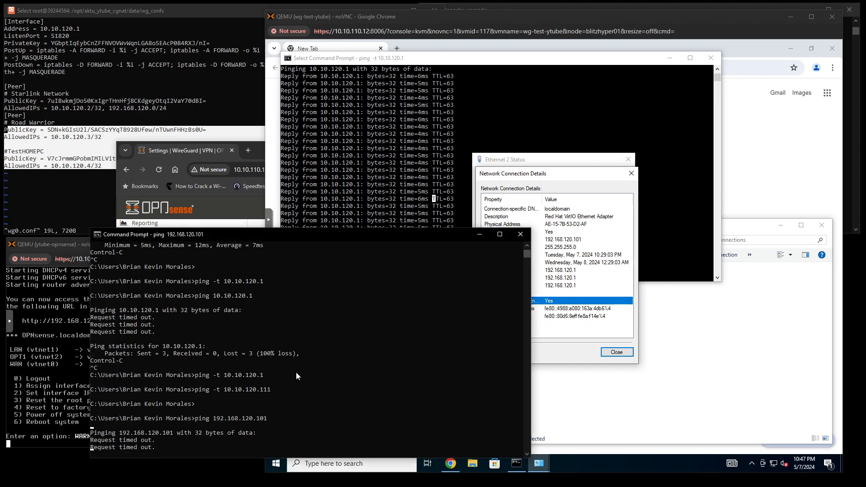
{"action": "left_click", "coordinate": [297, 375]}
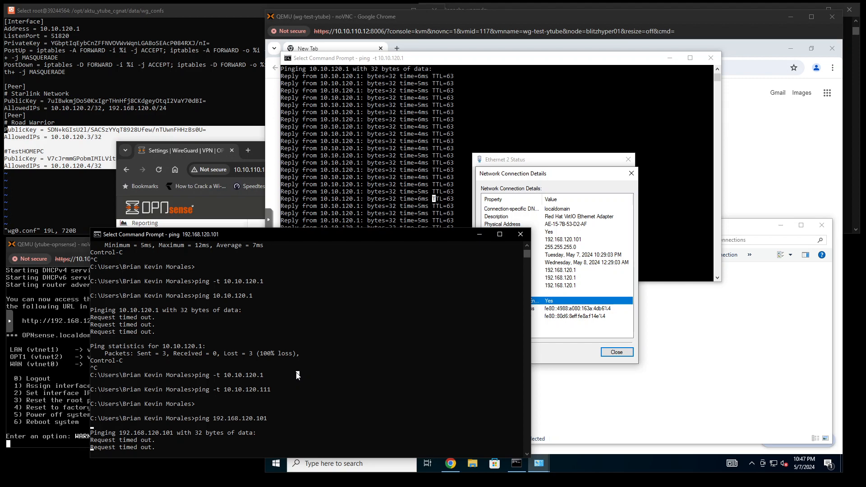
{"action": "key", "text": "ctrl+c"}
{"action": "key", "text": "ctrl+c"}
{"action": "key", "text": "Return"}
{"action": "key", "text": "Return"}
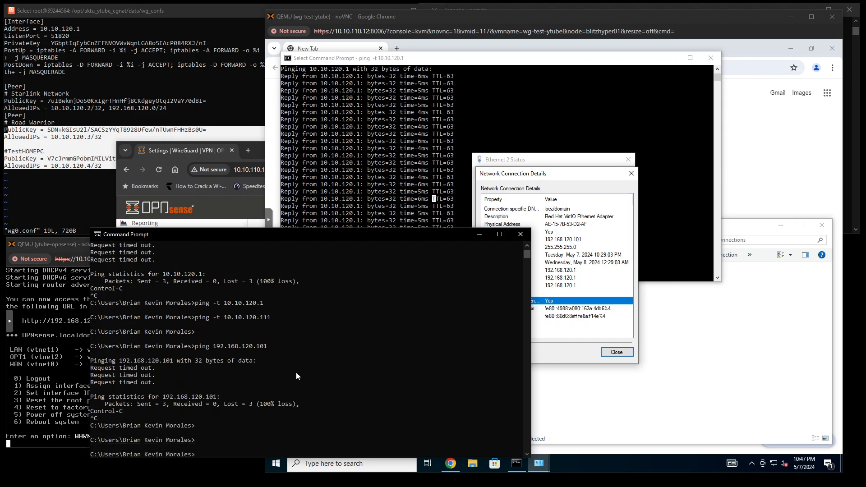
{"action": "left_click_drag", "start_coordinate": [0, 93], "coordinate": [55, 103]}
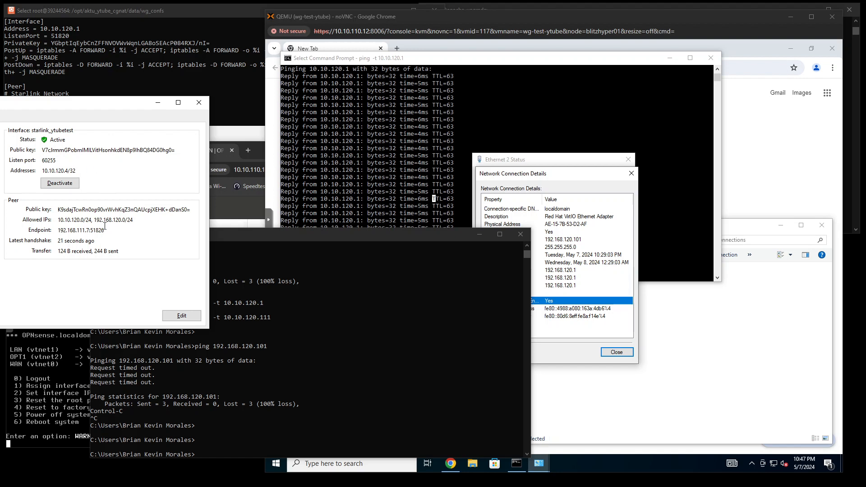
Ping 10.10.120.1 from the host again, getting 3/3 replies averaging 8 ms
{"action": "left_click", "coordinate": [199, 102]}
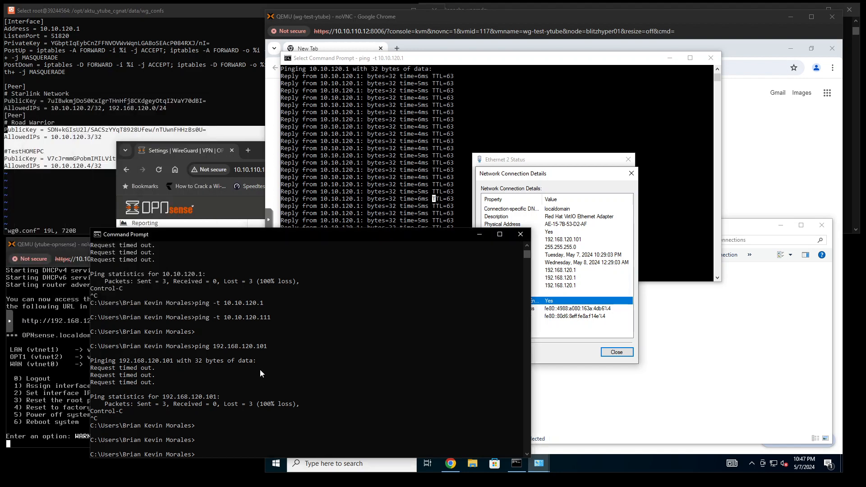
{"action": "type", "text": "ping 10.10.120.1"}
{"action": "key", "text": "Return"}
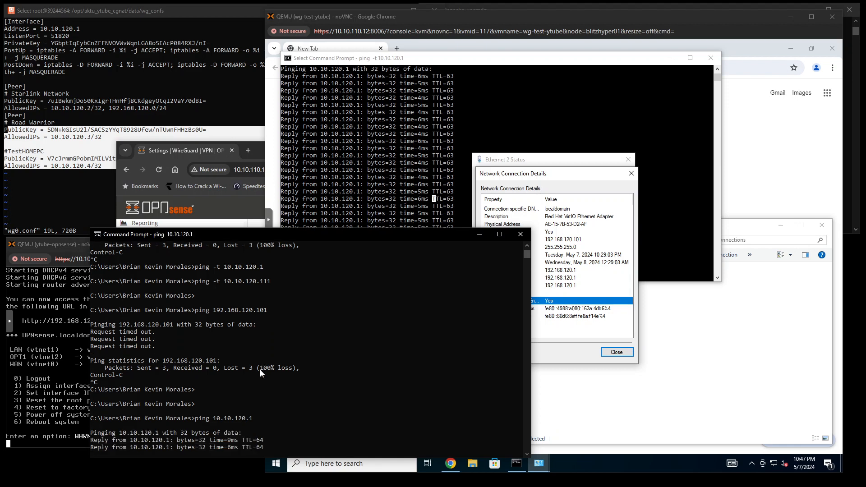
{"action": "key", "text": "ctrl+c"}
{"action": "key", "text": "Return"}
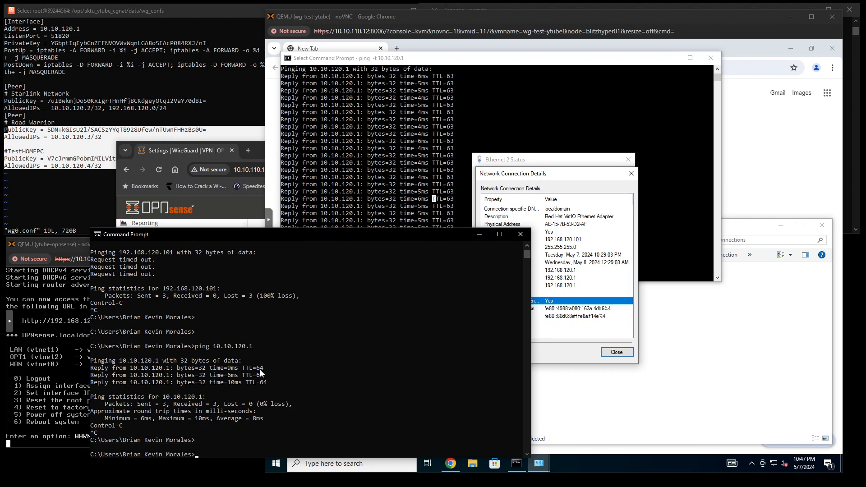
Stop the VM's continuous ping and ping 192.168.120.101 from the host
{"action": "left_click", "coordinate": [419, 198]}
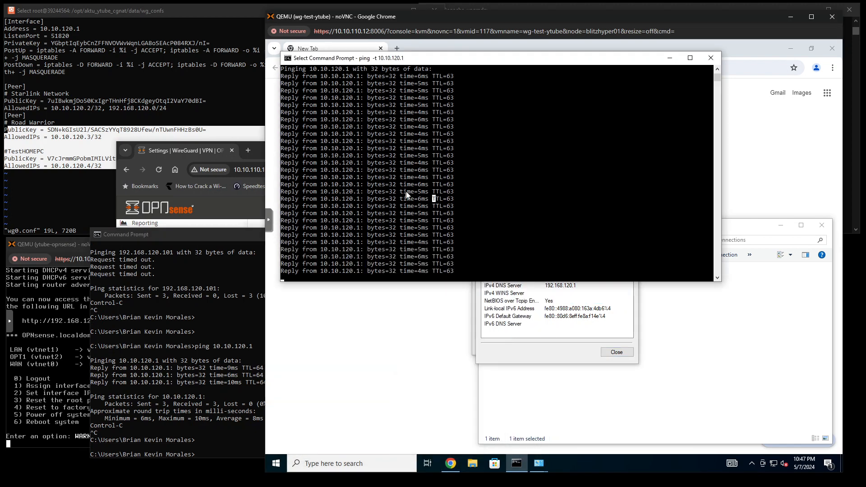
{"action": "key", "text": "ctrl+c"}
{"action": "left_click", "coordinate": [210, 442]}
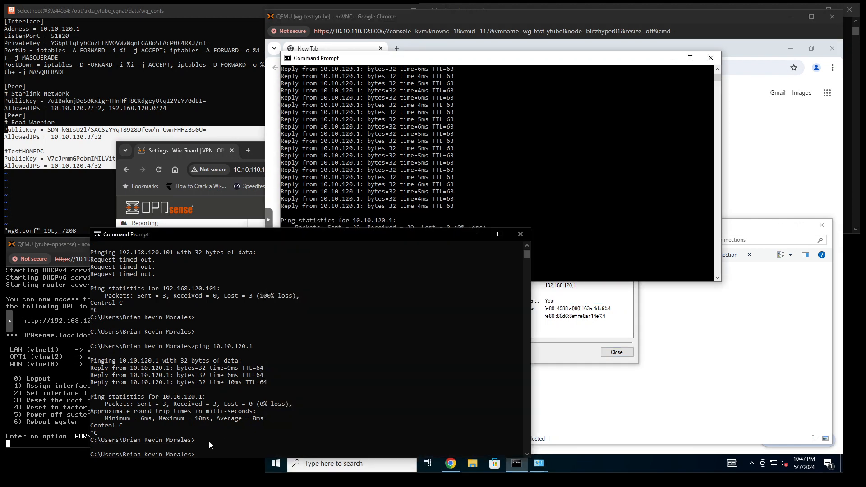
{"action": "type", "text": "ping 10.10"}
{"action": "left_click_drag", "start_coordinate": [596, 60], "coordinate": [735, 46]}
{"action": "left_click", "coordinate": [582, 316]}
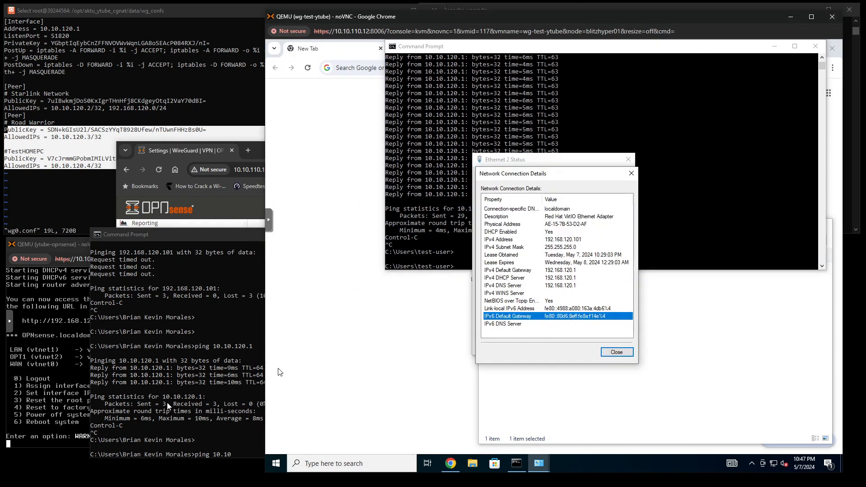
{"action": "left_click", "coordinate": [126, 413]}
{"action": "key", "text": "BackSpace"}
{"action": "key", "text": "BackSpace"}
{"action": "key", "text": "BackSpace"}
{"action": "key", "text": "BackSpace"}
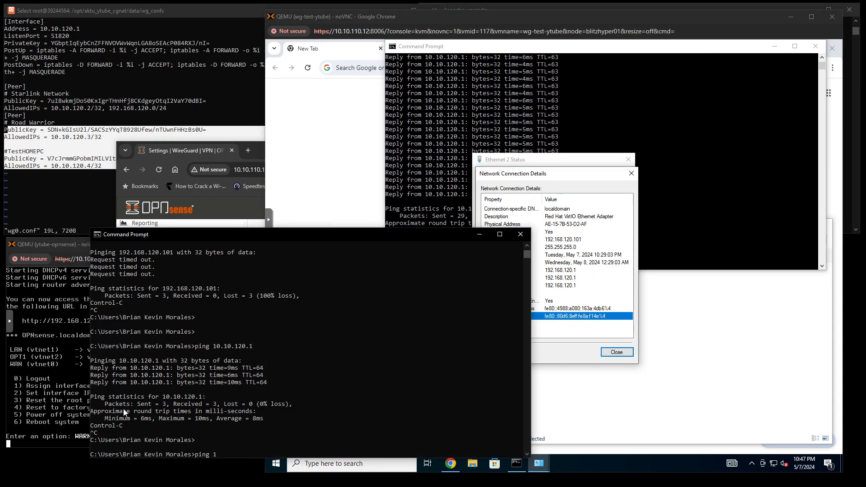
{"action": "type", "text": "192.168.120.101"}
{"action": "key", "text": "Return"}
{"action": "left_click", "coordinate": [215, 411]}
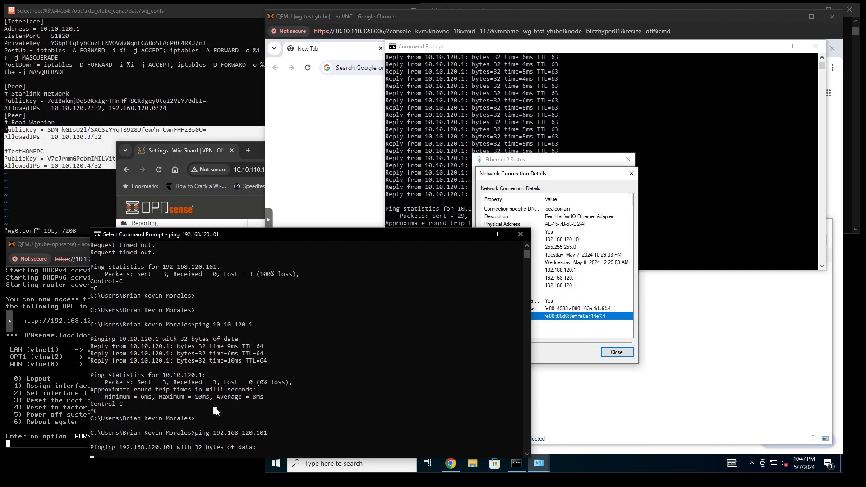
{"action": "left_click_drag", "start_coordinate": [330, 246], "coordinate": [274, 234]}
Search 'fire' and turn Windows Defender Firewall off for both private and public networks
{"action": "left_click", "coordinate": [275, 464]}
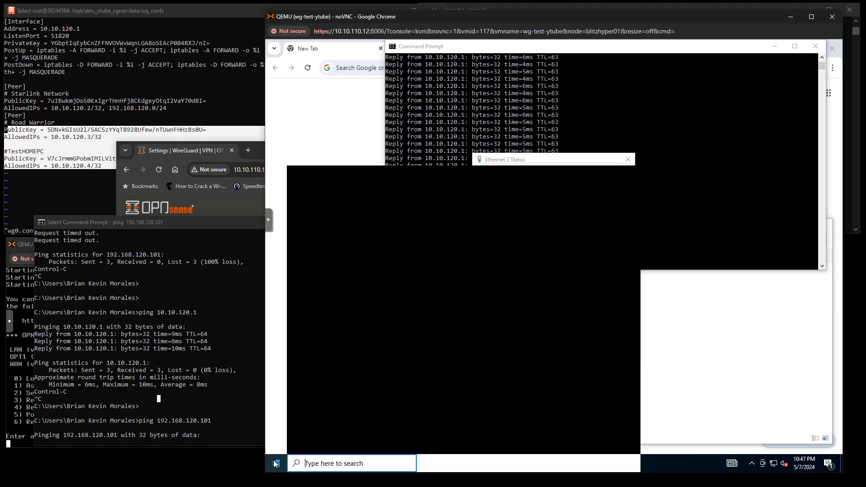
{"action": "type", "text": "fire"}
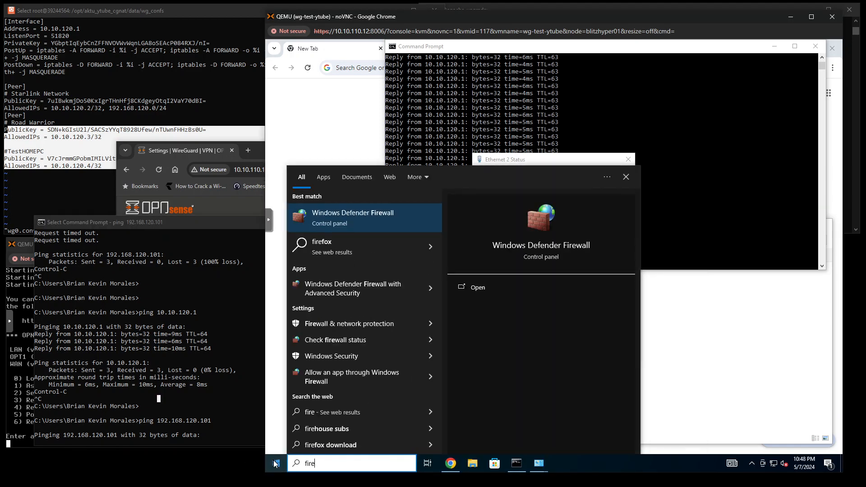
{"action": "left_click", "coordinate": [275, 464]}
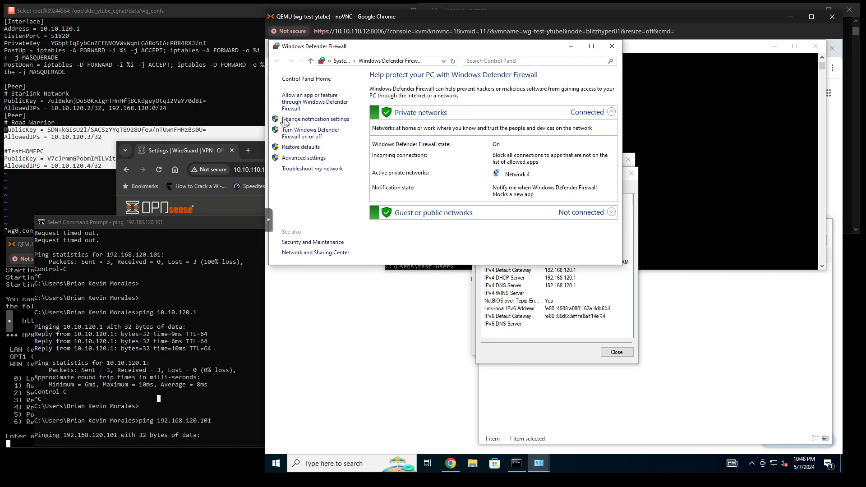
{"action": "left_click", "coordinate": [322, 136]}
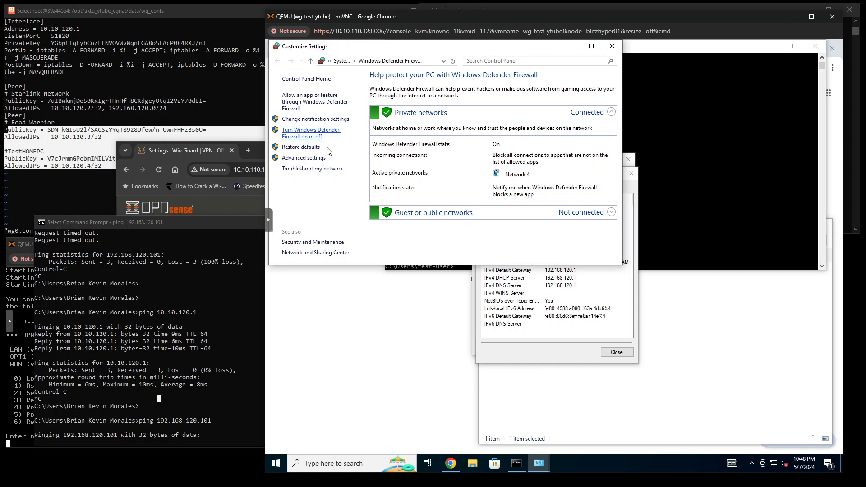
{"action": "left_click", "coordinate": [343, 199]}
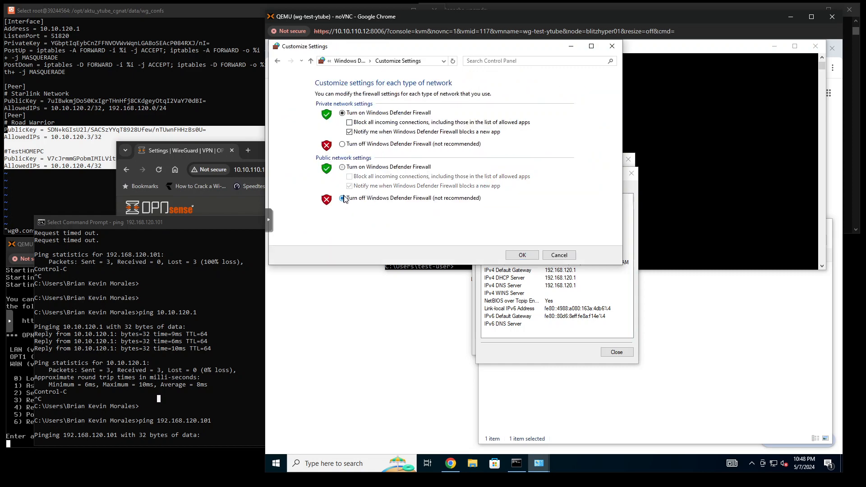
{"action": "left_click", "coordinate": [342, 144]}
{"action": "left_click", "coordinate": [521, 256]}
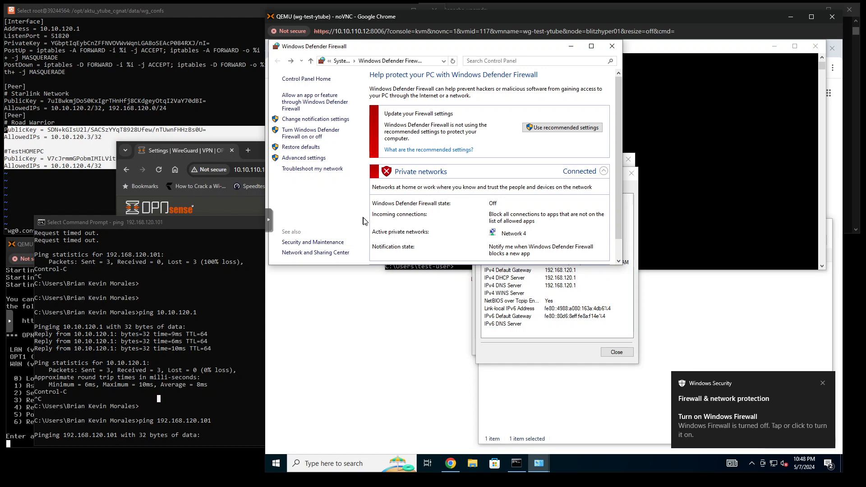
{"action": "left_click", "coordinate": [212, 373]}
{"action": "left_click", "coordinate": [318, 321]}
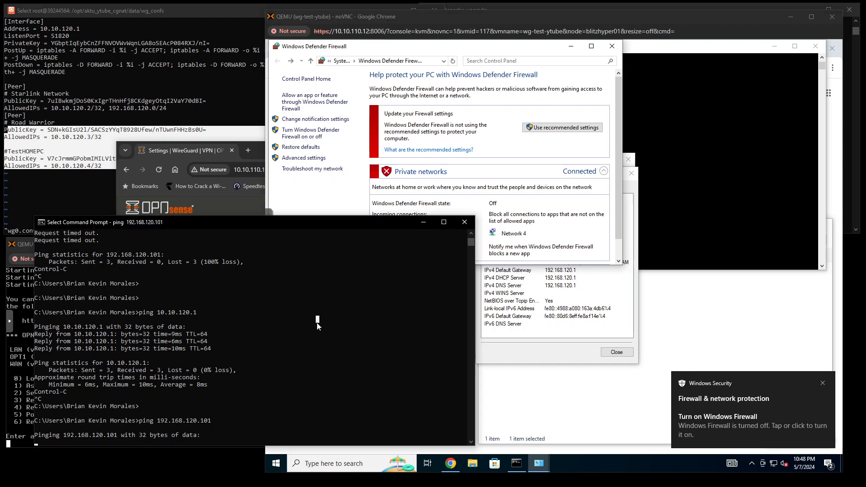
Stop the ping and start a Remote Desktop connection to 192.168.120.101, trusting the remote computer
{"action": "key", "text": "ctrl+c"}
{"action": "key", "text": "ctrl+c"}
{"action": "key", "text": "Return"}
{"action": "key", "text": "Return"}
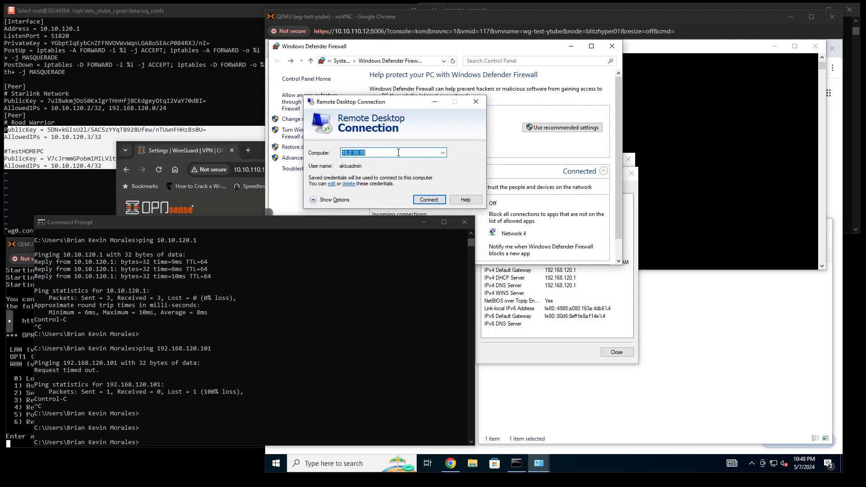
{"action": "type", "text": "10.1"}
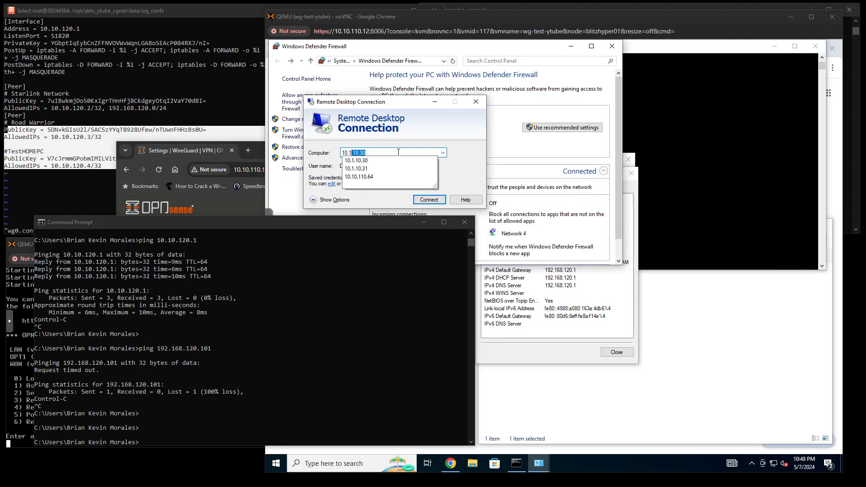
{"action": "type", "text": "0.120"}
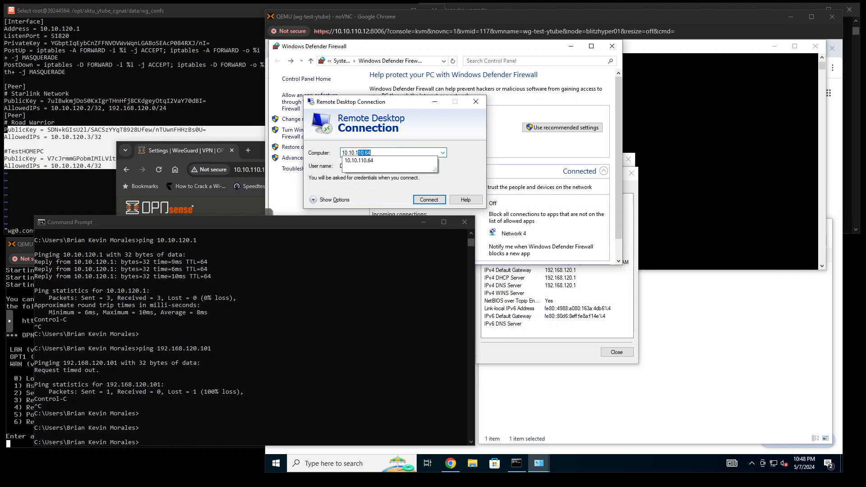
{"action": "type", "text": "."}
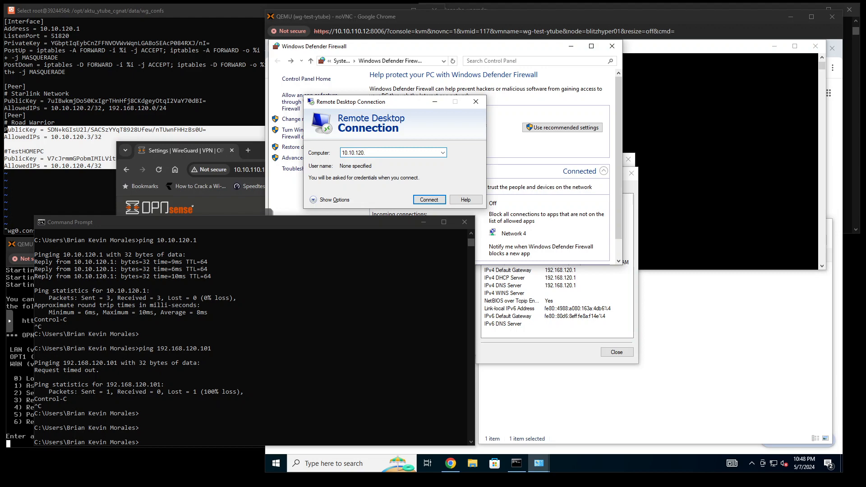
{"action": "key", "text": "ctrl+a"}
{"action": "type", "text": "192.168.120.101"}
{"action": "key", "text": "Return"}
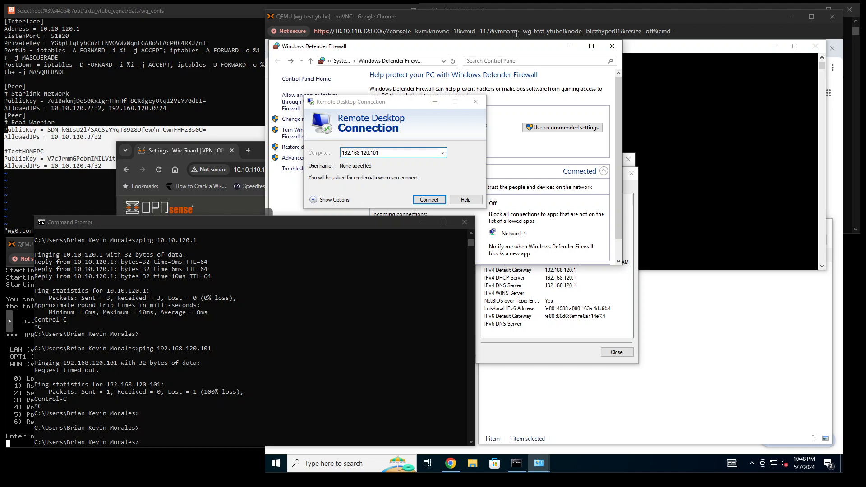
{"action": "left_click", "coordinate": [463, 204]}
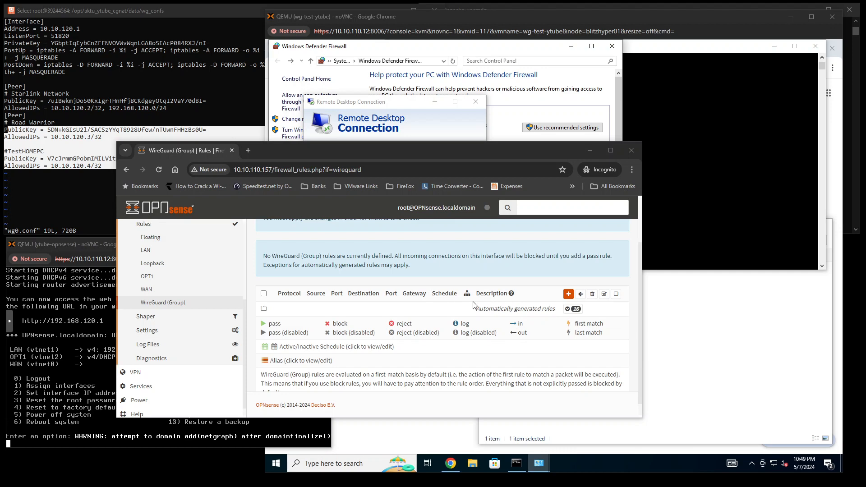
Add a WireGuard (Group) pass rule described 'Allow WireGuard Traffic IN' and save it
{"action": "double_click", "coordinate": [498, 153]}
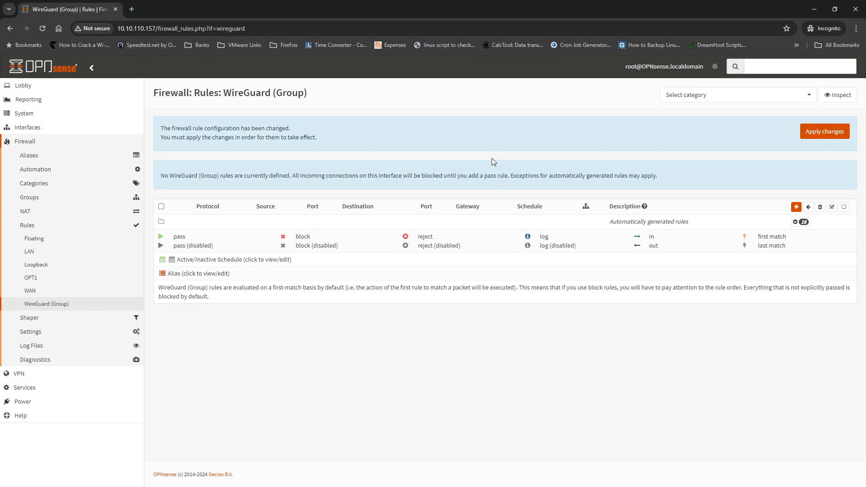
{"action": "left_click", "coordinate": [87, 309]}
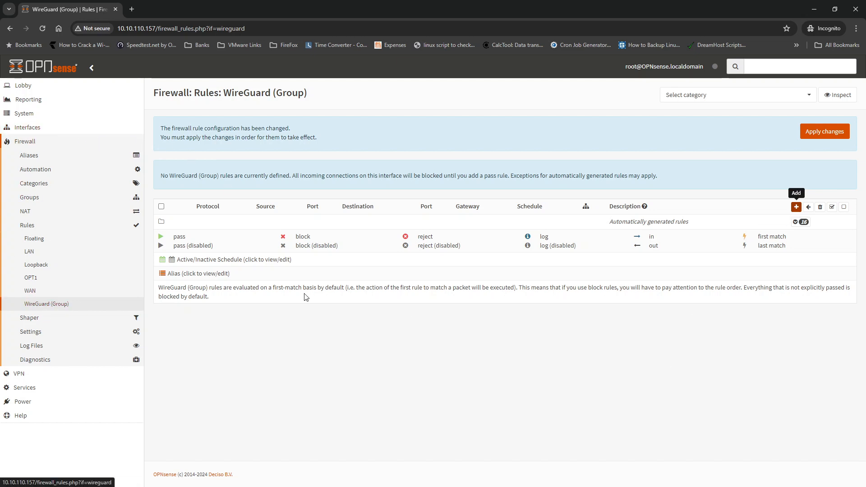
{"action": "left_click", "coordinate": [796, 208]}
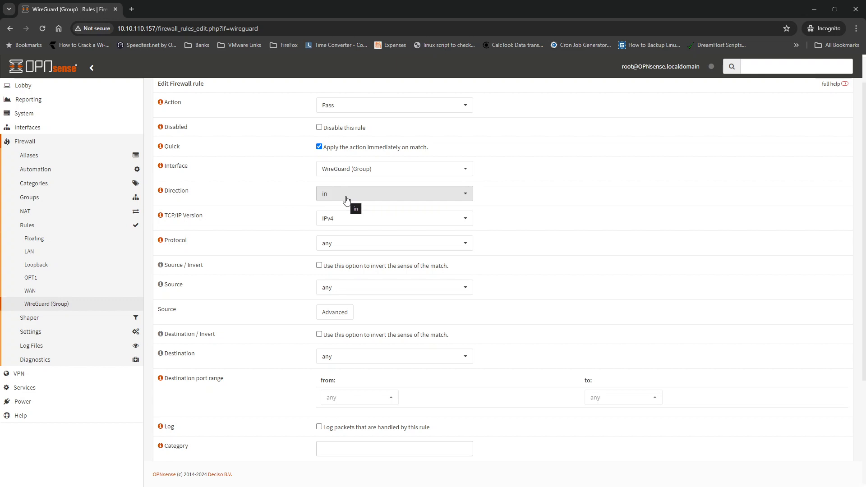
{"action": "scroll", "coordinate": [336, 260], "scroll_direction": "down", "scroll_amount": 1}
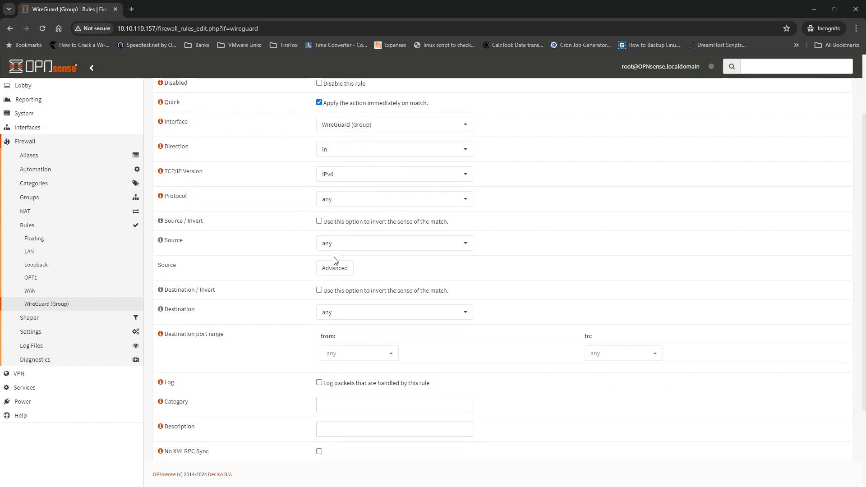
{"action": "scroll", "coordinate": [336, 261], "scroll_direction": "down", "scroll_amount": 2}
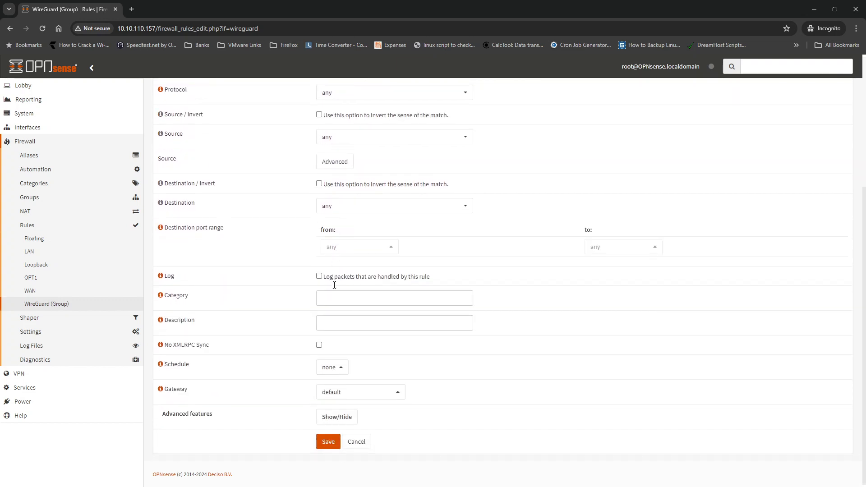
{"action": "left_click", "coordinate": [347, 298]}
{"action": "left_click", "coordinate": [351, 327]}
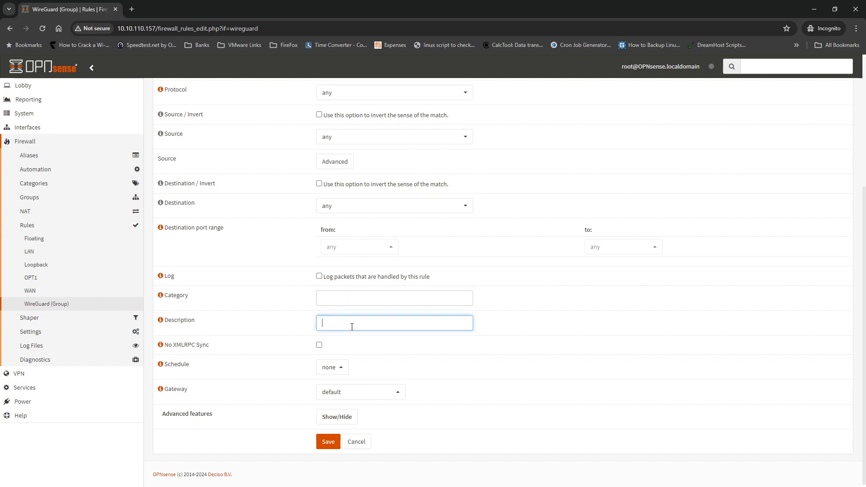
{"action": "type", "text": "Allow WireGuard D"}
{"action": "key", "text": "BackSpace"}
{"action": "type", "text": "Traffic IN"}
{"action": "left_click", "coordinate": [325, 441]}
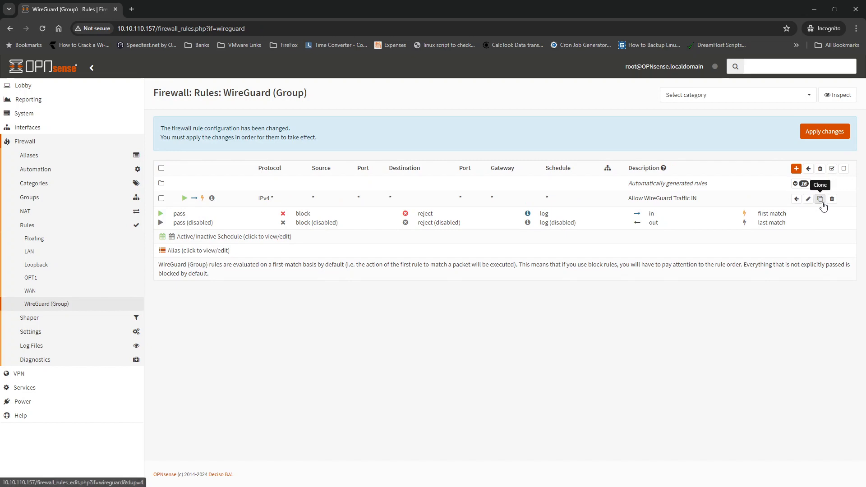
Clone it as an out-direction rule 'Allow WireGuard Traffic OUT', save, and apply the changes
{"action": "left_click", "coordinate": [822, 199]}
{"action": "scroll", "coordinate": [465, 248], "scroll_direction": "down", "scroll_amount": 1}
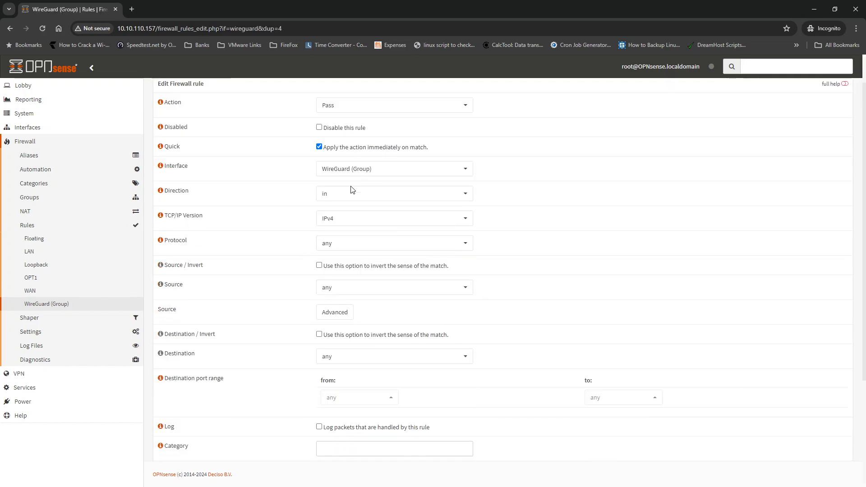
{"action": "left_click", "coordinate": [340, 194]}
{"action": "left_click", "coordinate": [330, 241]}
{"action": "scroll", "coordinate": [322, 269], "scroll_direction": "down", "scroll_amount": 3}
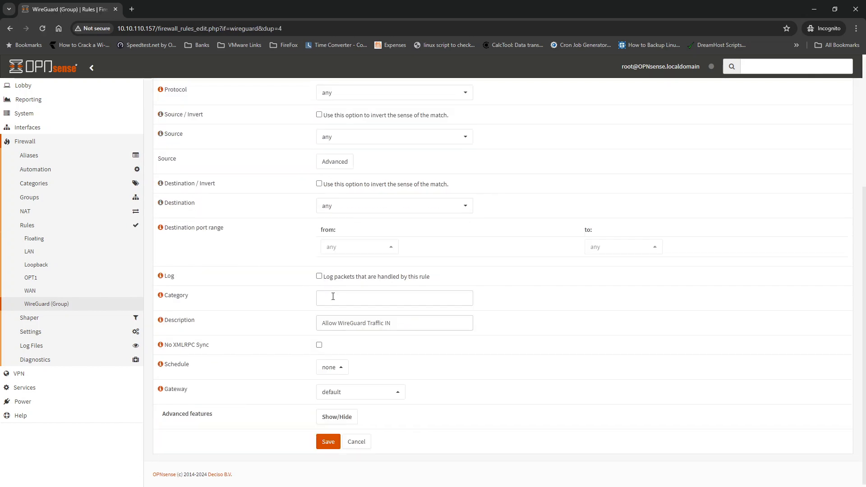
{"action": "left_click", "coordinate": [398, 323]}
{"action": "key", "text": "BackSpace"}
{"action": "key", "text": "BackSpace"}
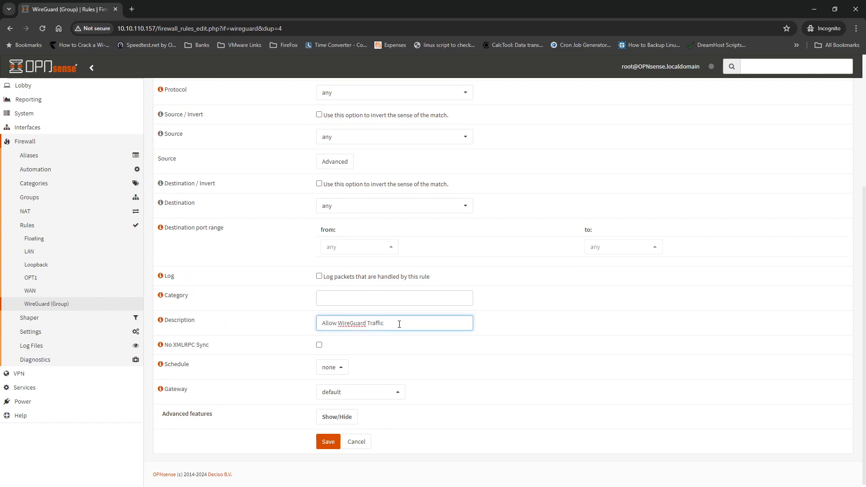
{"action": "type", "text": "OUT"}
{"action": "left_click", "coordinate": [328, 443]}
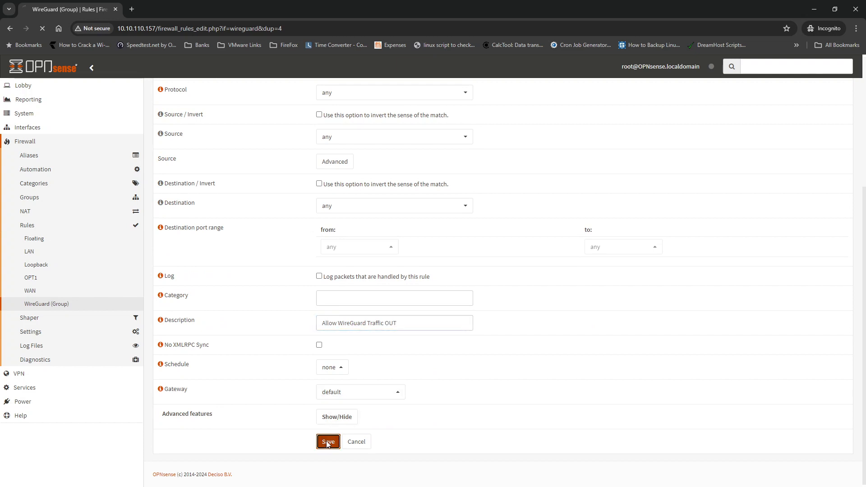
{"action": "left_click", "coordinate": [822, 132]}
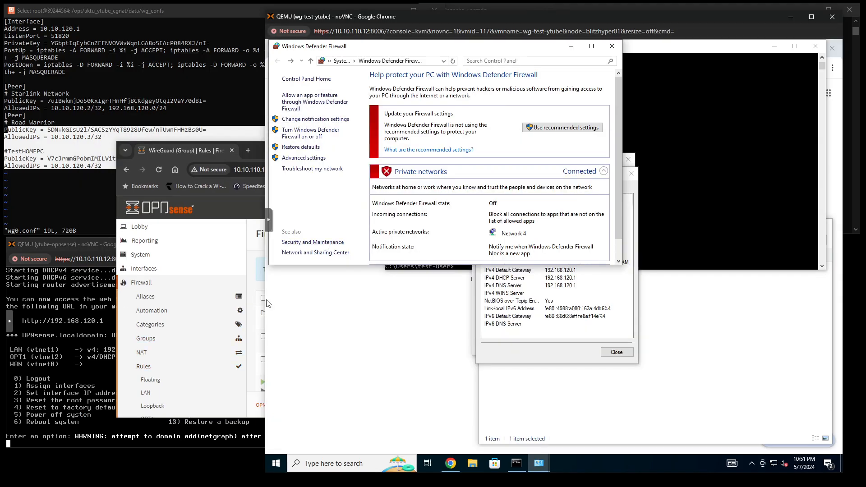
Rerun the host's ping to 192.168.120.101 from the command window
{"action": "key", "text": "alt+Tab"}
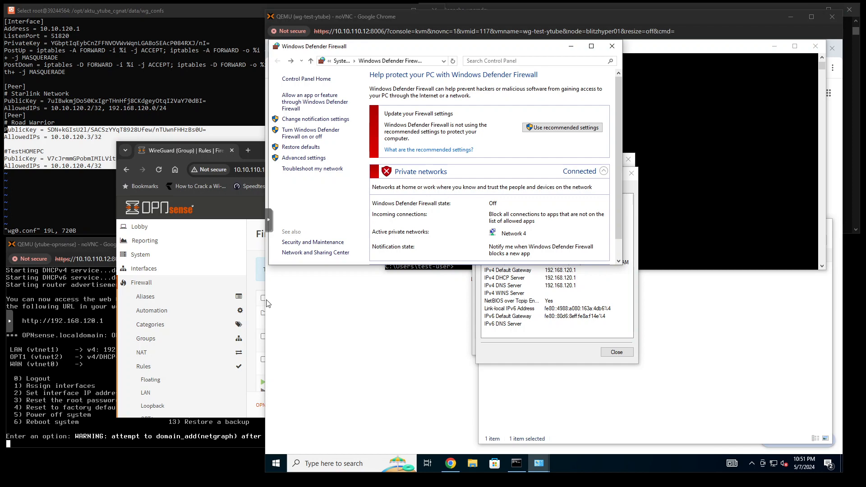
{"action": "left_click_drag", "start_coordinate": [0, 217], "coordinate": [400, 161]}
{"action": "key", "text": "Up"}
{"action": "key", "text": "Up"}
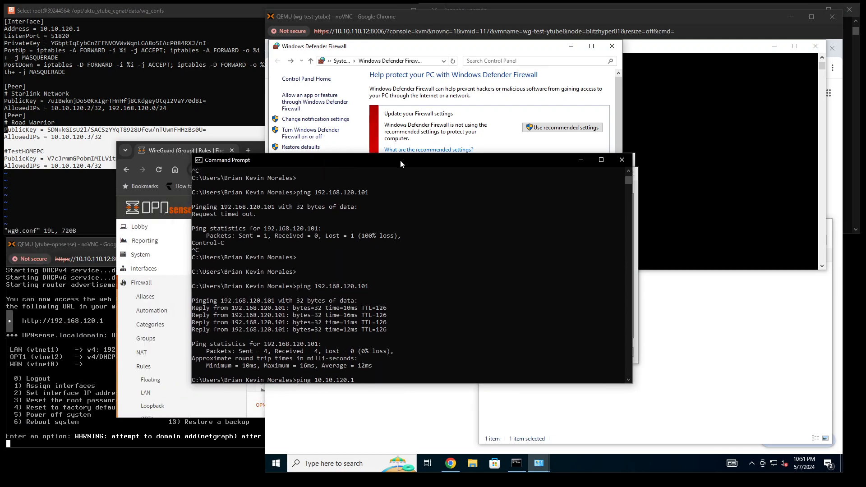
{"action": "key", "text": "Down"}
{"action": "key", "text": "Return"}
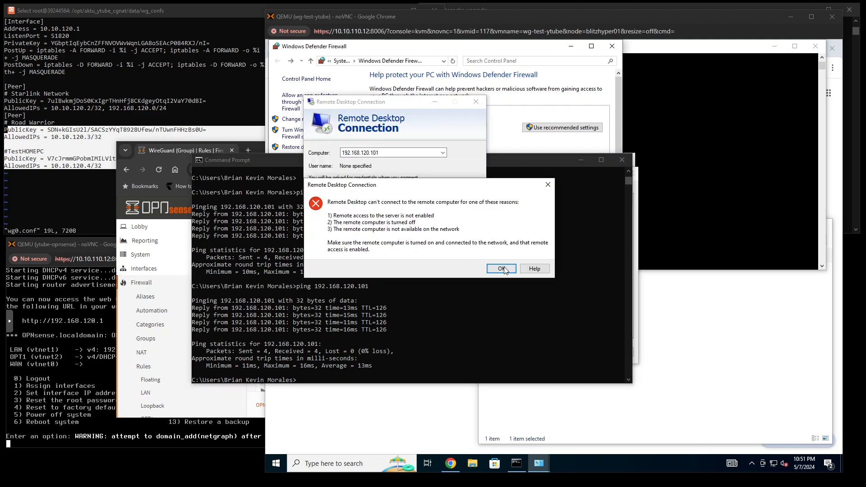
Retry the Remote Desktop connection, trust the remote computer, and submit the username and password
{"action": "left_click", "coordinate": [502, 270]}
{"action": "left_click", "coordinate": [429, 199]}
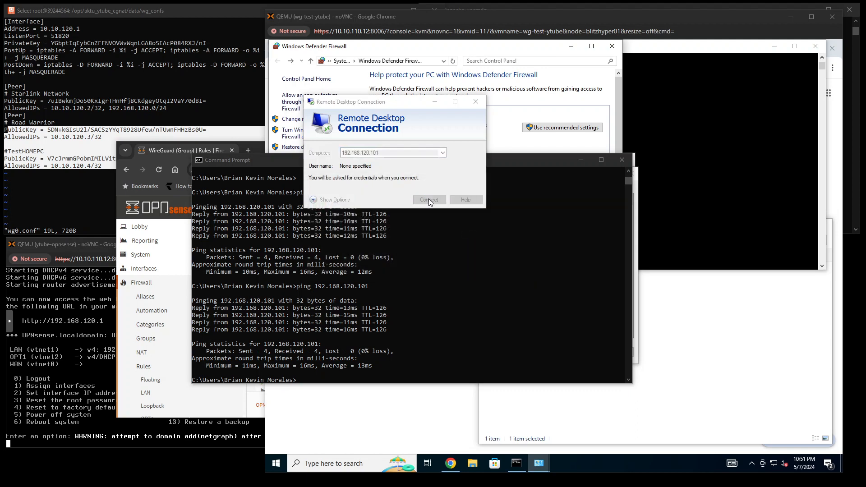
{"action": "left_click", "coordinate": [467, 203]}
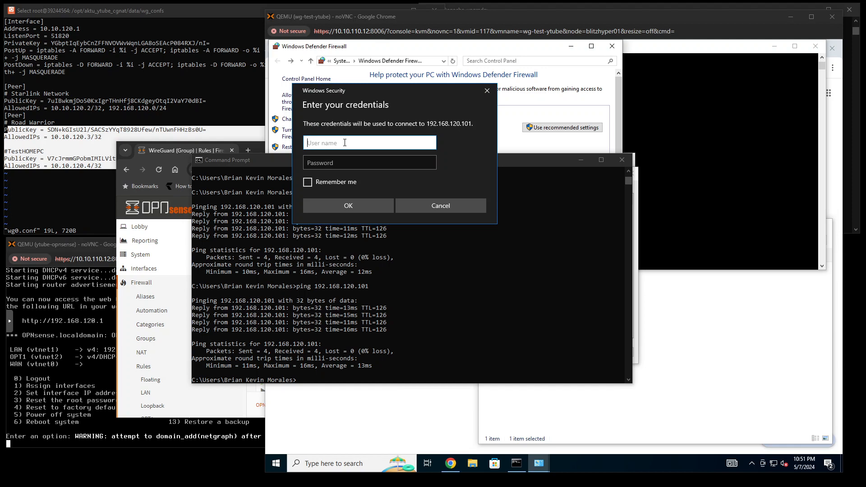
{"action": "key", "text": "Tab"}
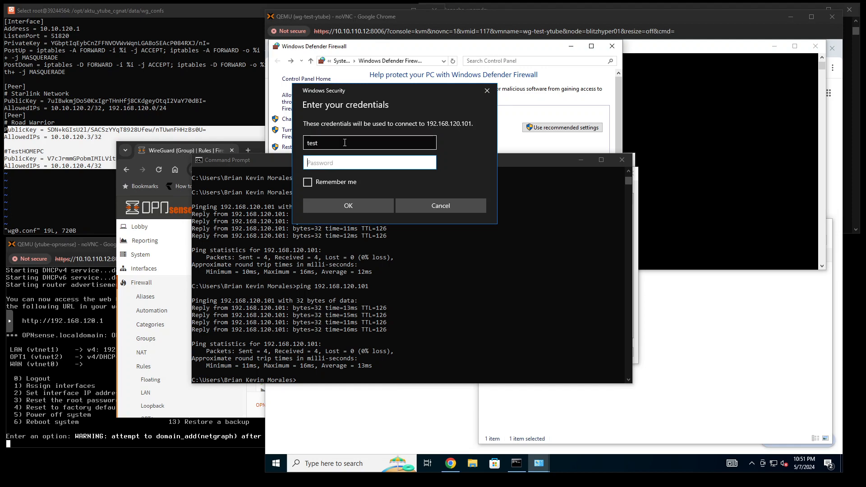
{"action": "key", "text": "Return"}
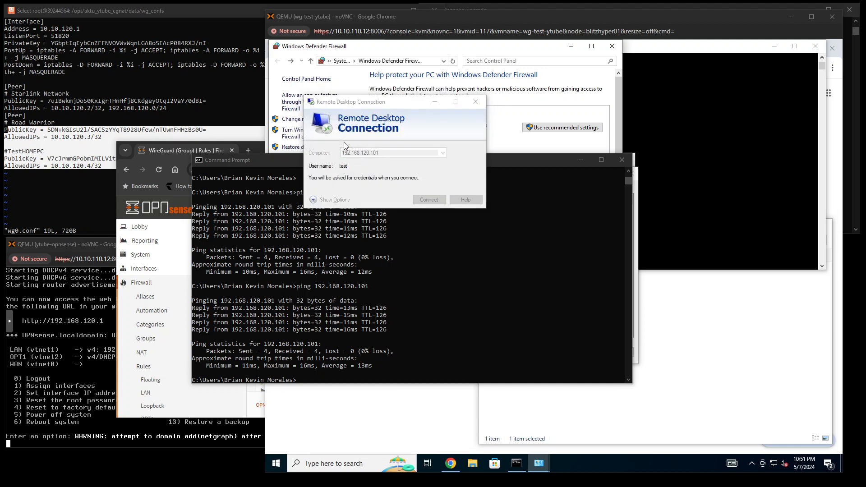
On the VM, browse File Explorer to This PC > Local Disk (C:) > Users
{"action": "left_click", "coordinate": [404, 435]}
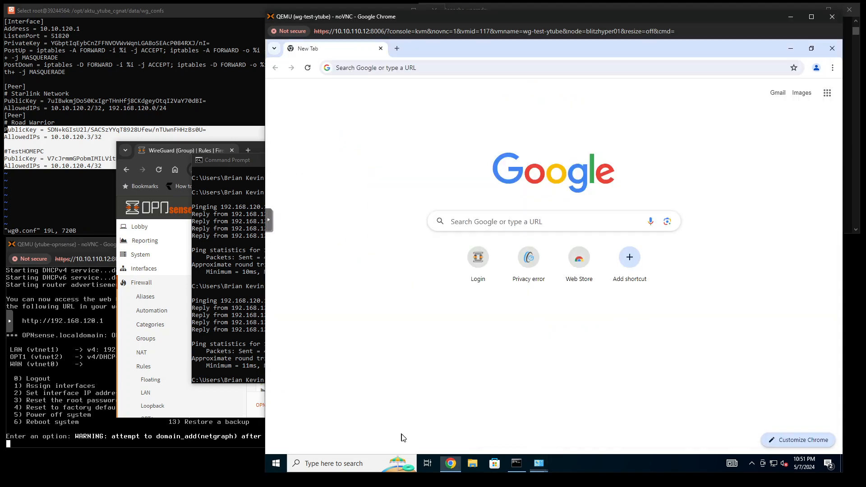
{"action": "left_click", "coordinate": [474, 463]}
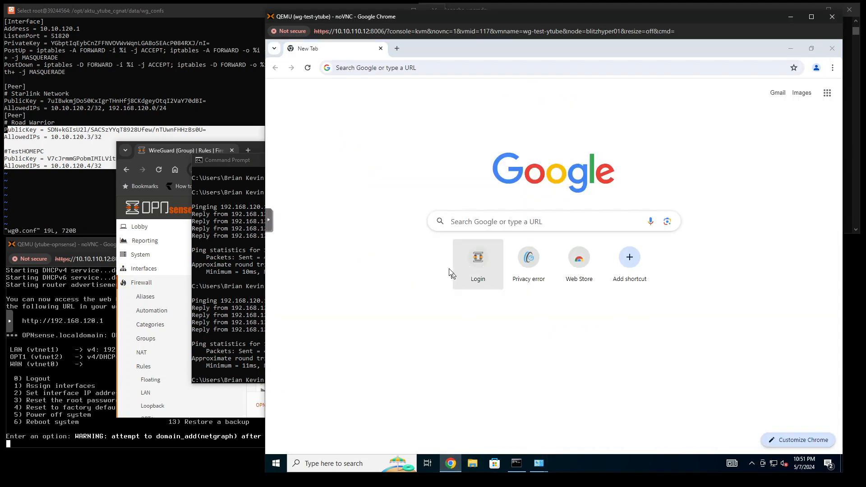
{"action": "left_click", "coordinate": [470, 460]}
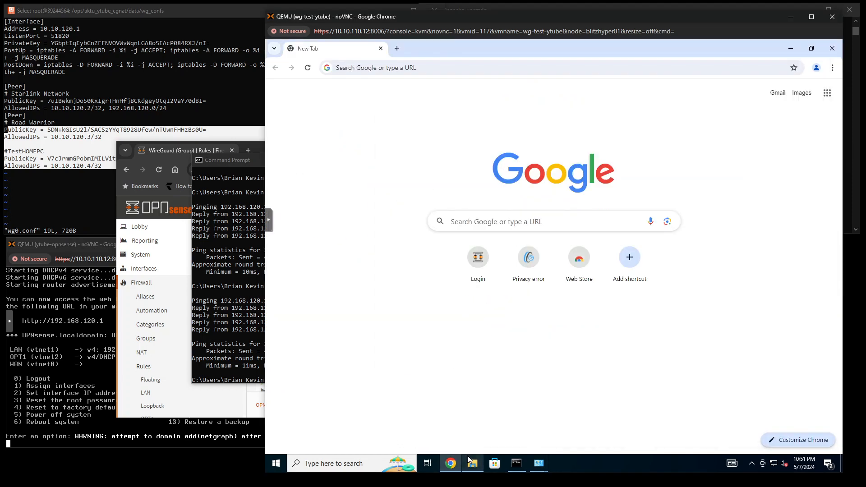
{"action": "left_click", "coordinate": [470, 460]}
{"action": "left_click", "coordinate": [409, 274]}
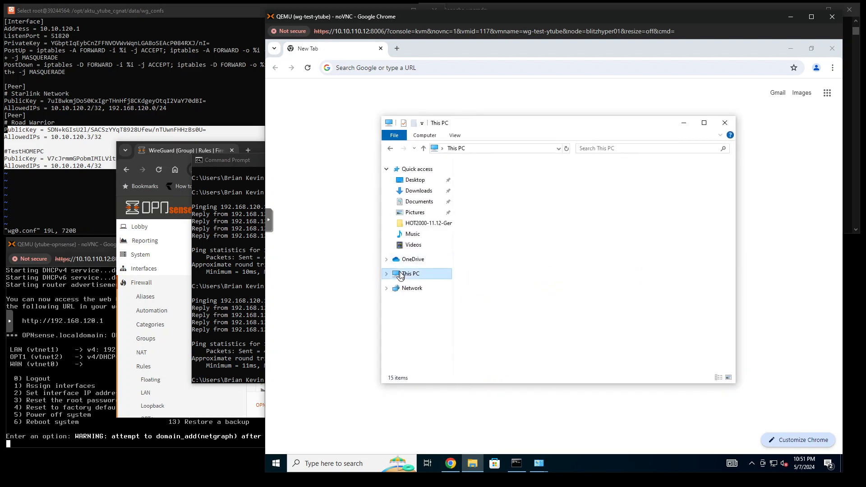
{"action": "double_click", "coordinate": [499, 294]}
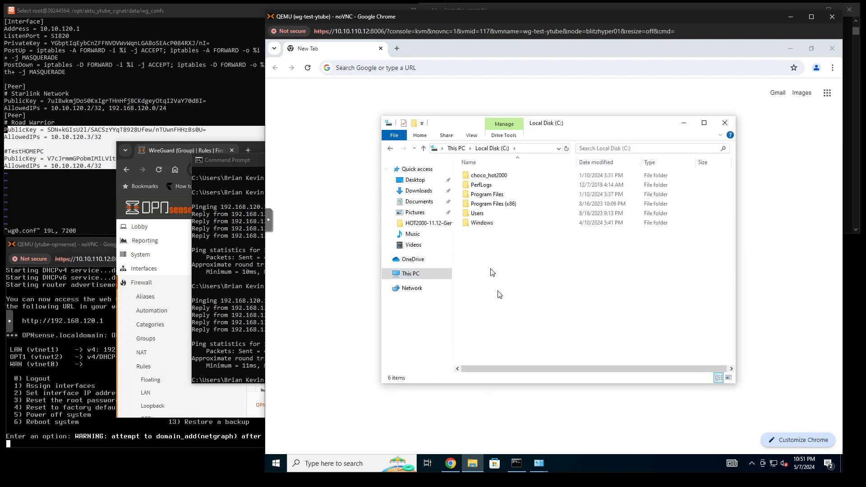
{"action": "double_click", "coordinate": [486, 220]}
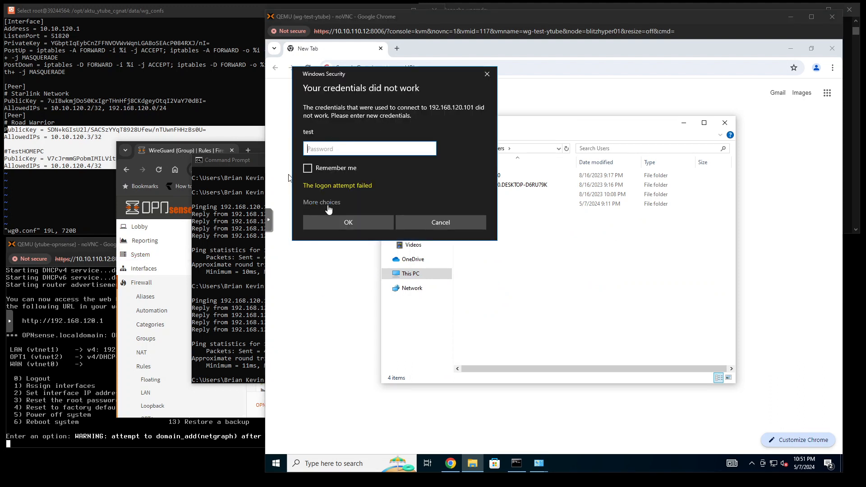
Sign in to 192.168.120.101 as test-user with its password and accept the certificate warning
{"action": "left_click", "coordinate": [327, 209]}
{"action": "left_click", "coordinate": [344, 239]}
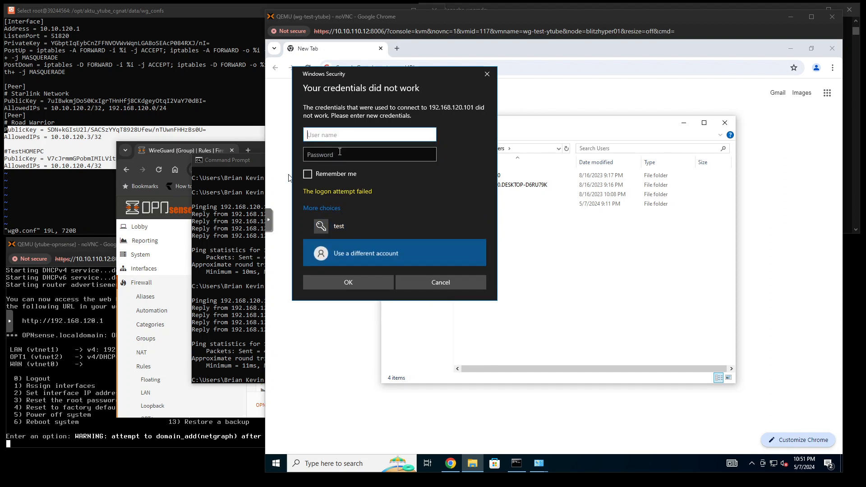
{"action": "type", "text": "test"}
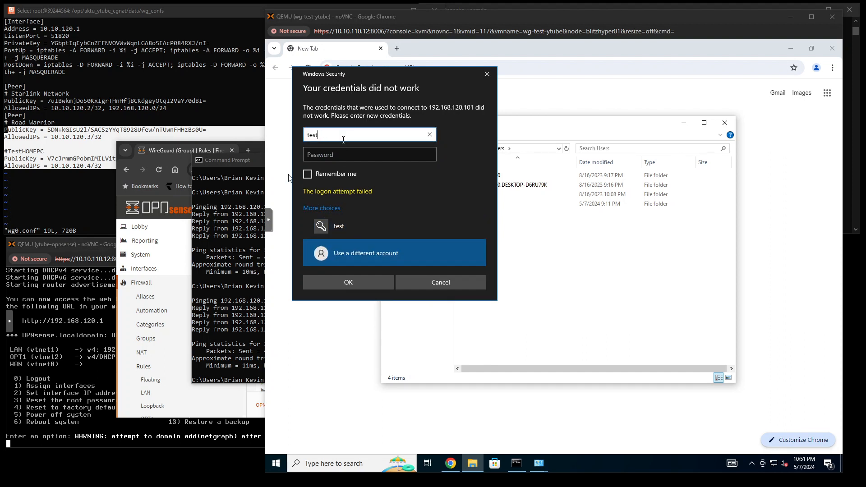
{"action": "type", "text": "-user"}
{"action": "key", "text": "Tab"}
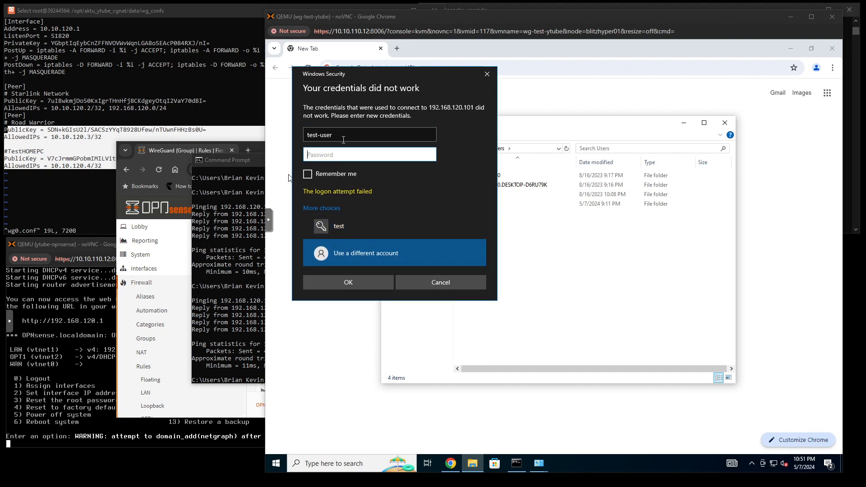
{"action": "type", "text": "••••"}
{"action": "key", "text": "Return"}
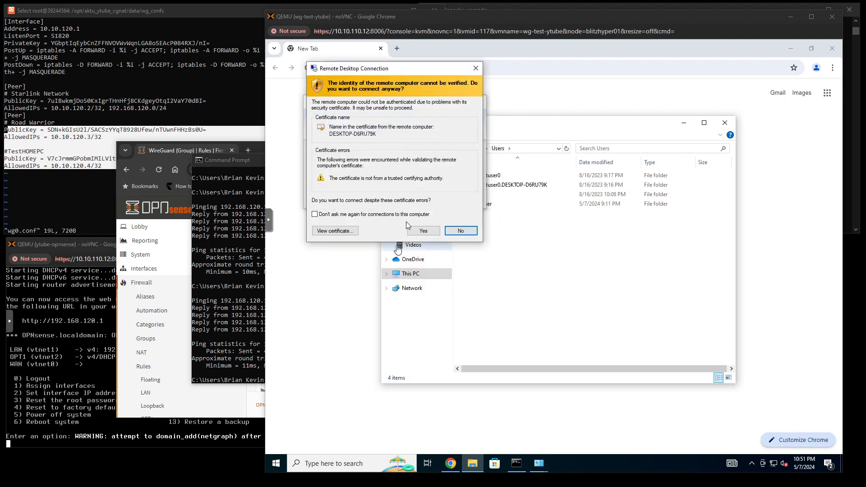
{"action": "left_click", "coordinate": [416, 230]}
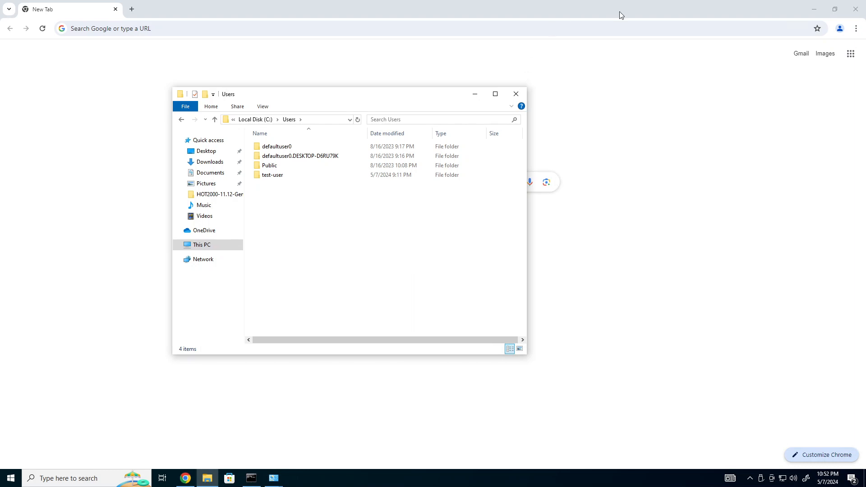
Minimize the remote browser and the RDP session, then maximize the host's OPNsense browser window
{"action": "left_click", "coordinate": [819, 13]}
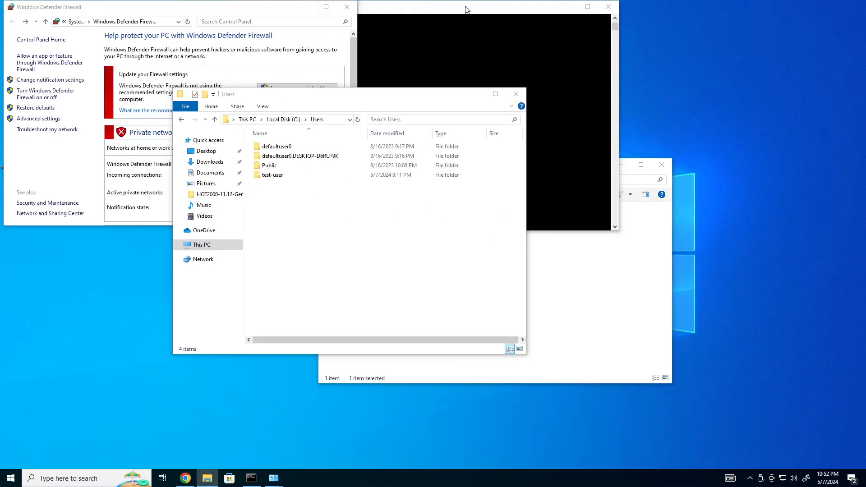
{"action": "mouse_move", "coordinate": [467, 8]}
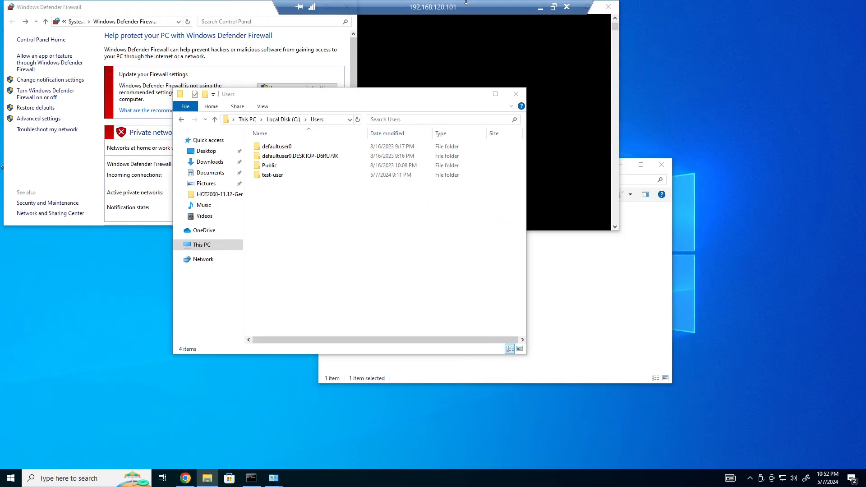
{"action": "left_click", "coordinate": [539, 9]}
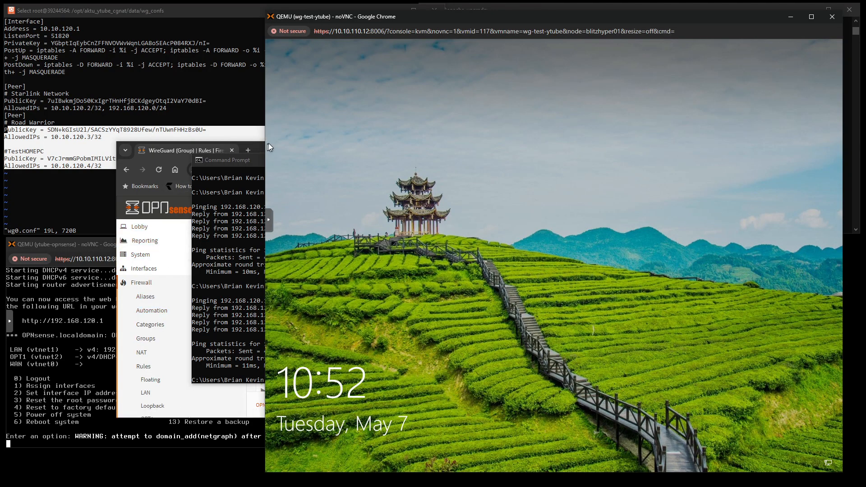
{"action": "left_click", "coordinate": [266, 148]}
{"action": "double_click", "coordinate": [274, 146]}
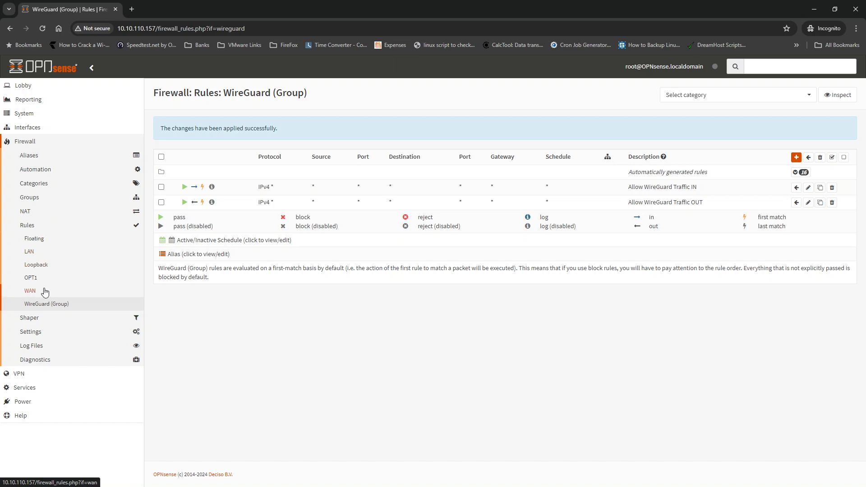
Start a new WAN firewall rule with protocol set to UDP
{"action": "left_click", "coordinate": [62, 308]}
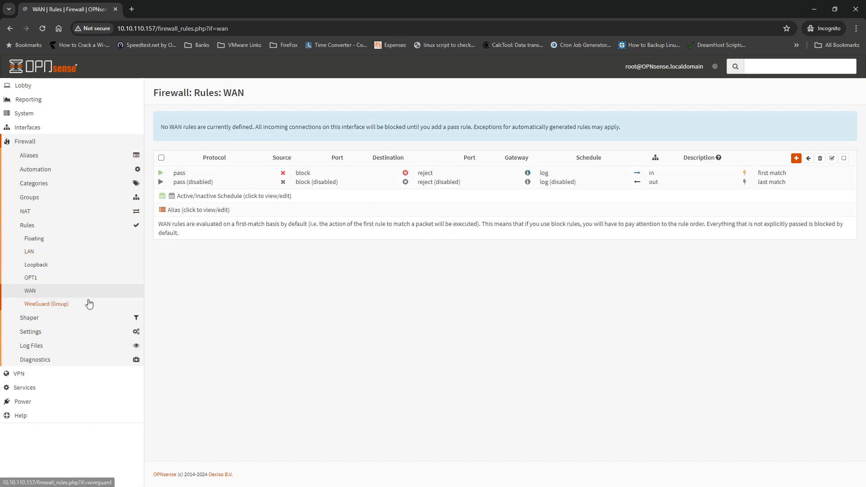
{"action": "left_click", "coordinate": [796, 163]}
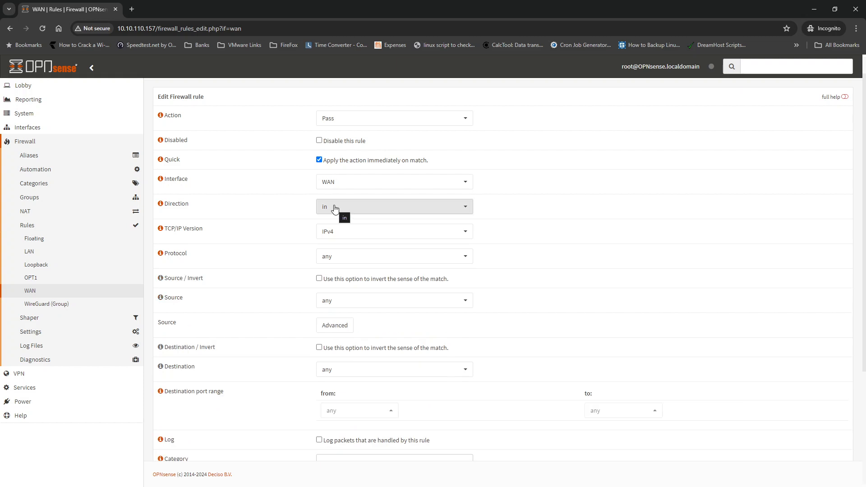
{"action": "left_click", "coordinate": [343, 262]}
{"action": "left_click", "coordinate": [341, 315]}
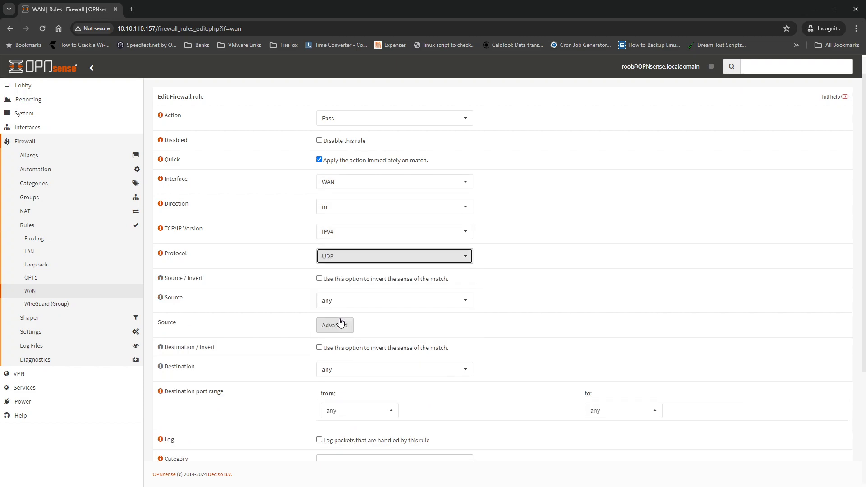
Set a custom destination port of 51826 and save the WAN rule
{"action": "scroll", "coordinate": [341, 318], "scroll_direction": "down", "scroll_amount": 2}
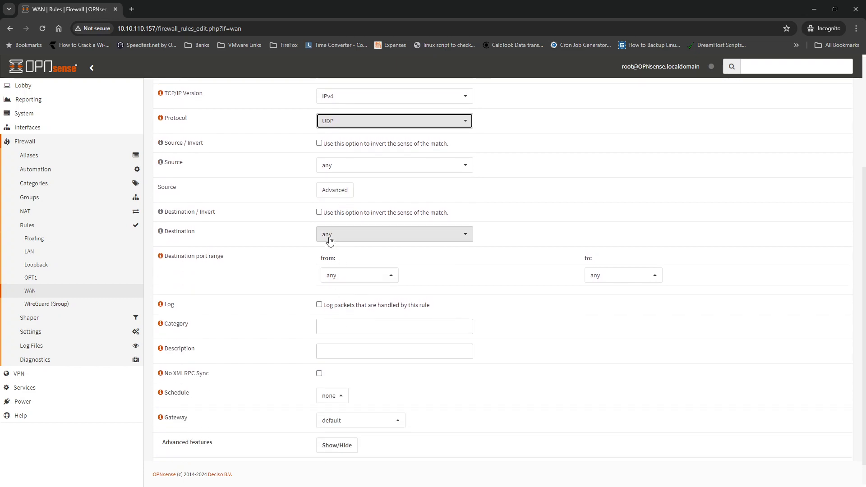
{"action": "left_click", "coordinate": [356, 275]}
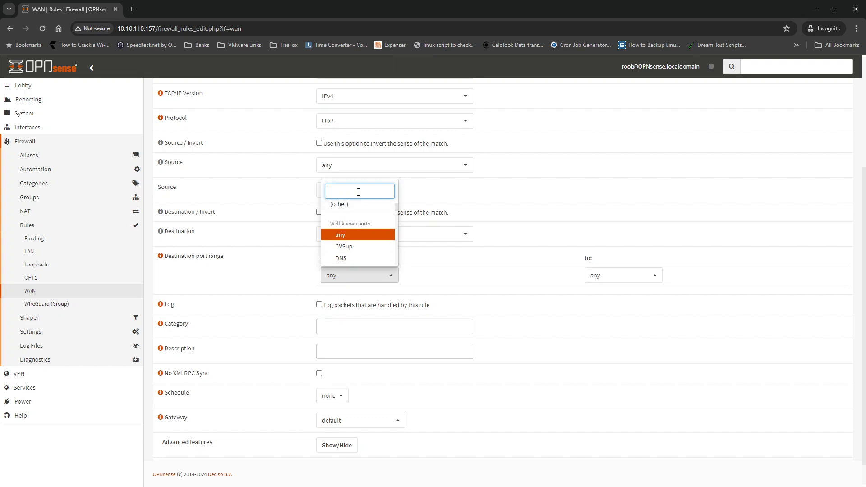
{"action": "type", "text": "51826"}
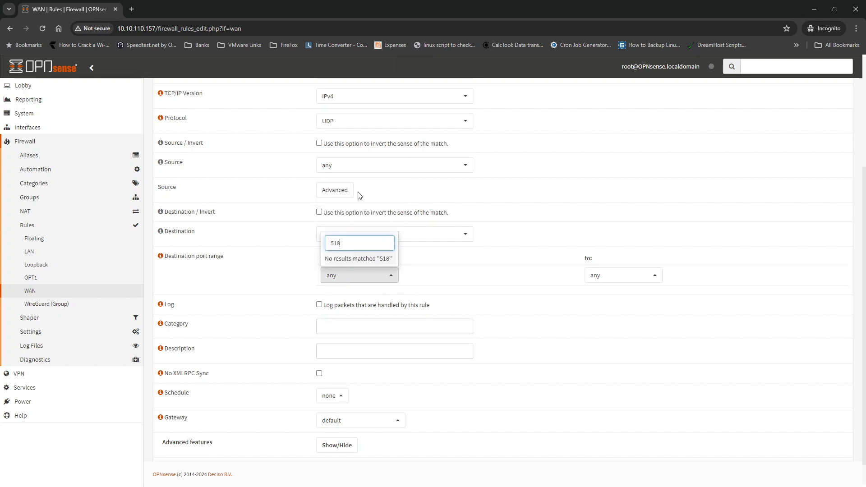
{"action": "left_click", "coordinate": [282, 276]}
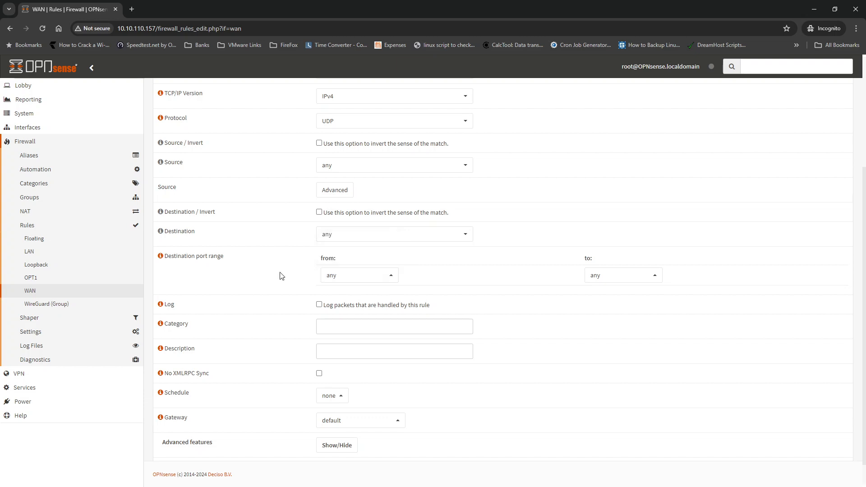
{"action": "left_click", "coordinate": [358, 275]}
{"action": "scroll", "coordinate": [358, 237], "scroll_direction": "up", "scroll_amount": 2}
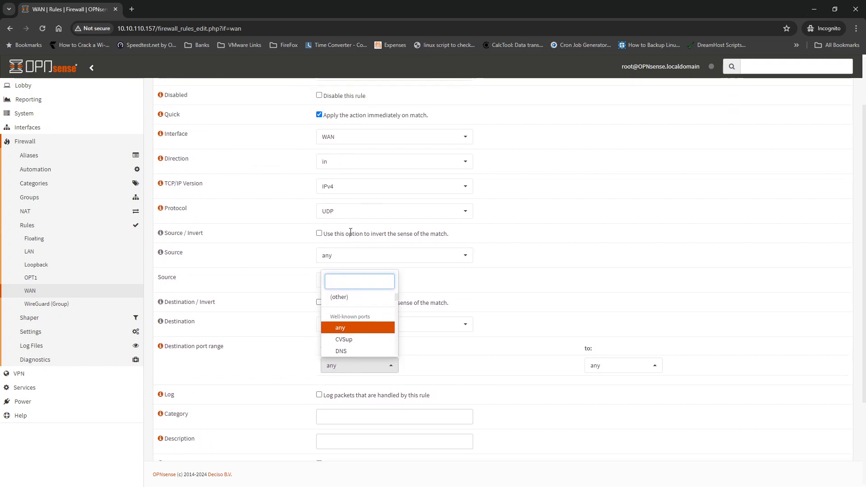
{"action": "left_click", "coordinate": [344, 297]}
{"action": "left_click", "coordinate": [352, 383]}
{"action": "type", "text": "51826"}
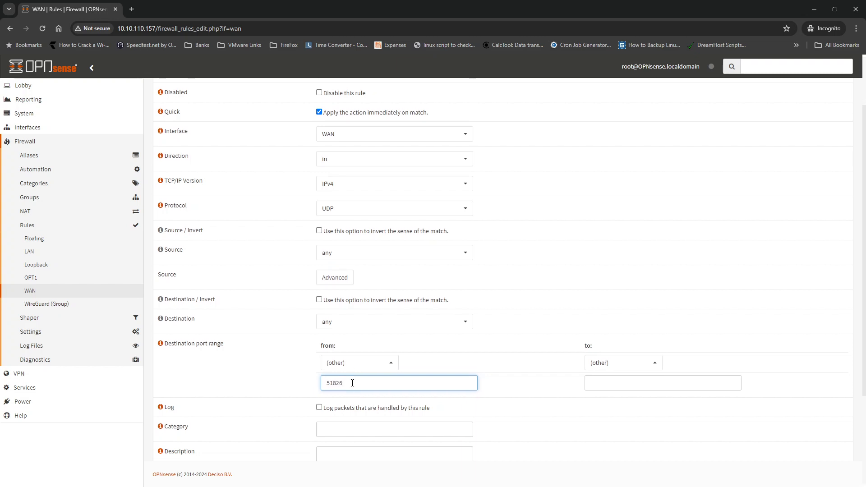
{"action": "scroll", "coordinate": [351, 381], "scroll_direction": "down", "scroll_amount": 3}
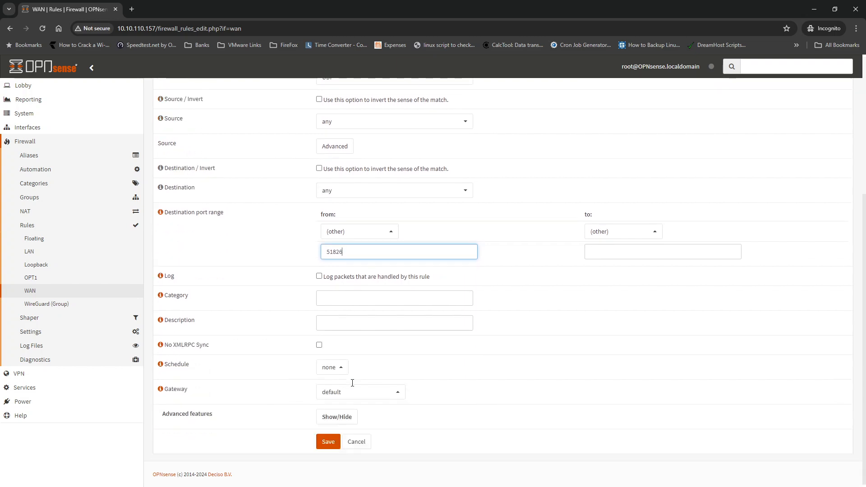
{"action": "scroll", "coordinate": [350, 381], "scroll_direction": "up", "scroll_amount": 3}
{"action": "scroll", "coordinate": [350, 384], "scroll_direction": "down", "scroll_amount": 3}
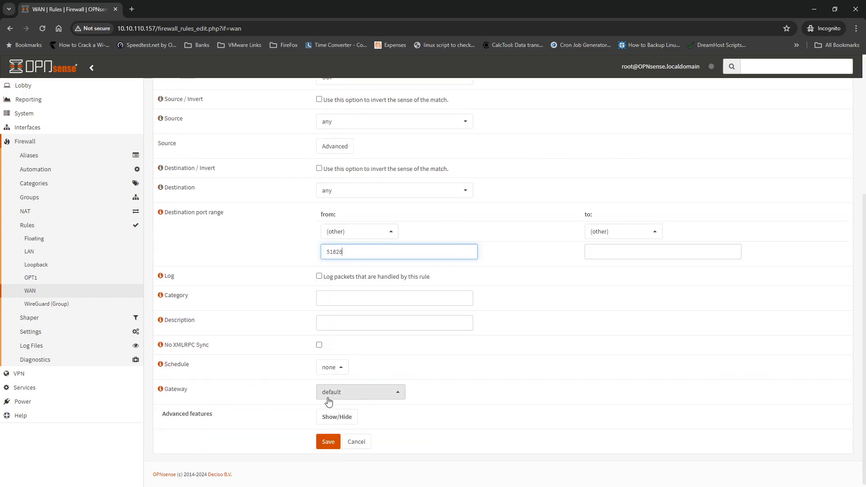
{"action": "left_click", "coordinate": [332, 444]}
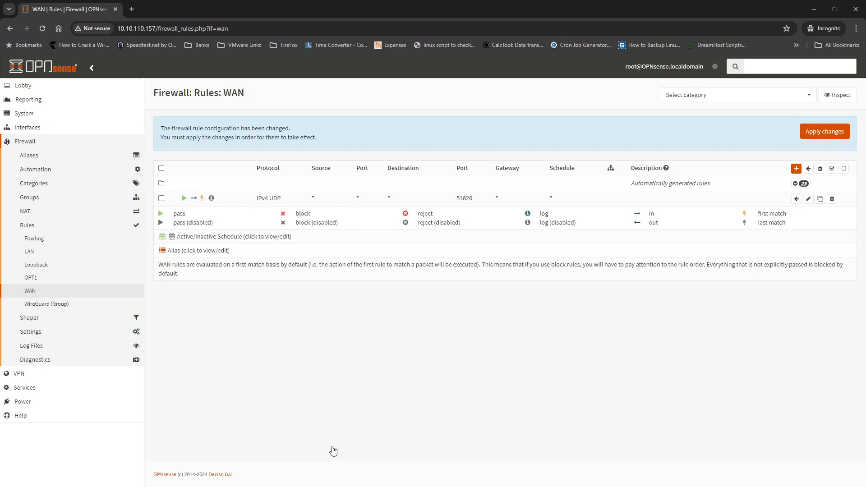
Apply the pending firewall changes for the new WAN UDP 51826 rule
{"action": "left_click", "coordinate": [806, 134]}
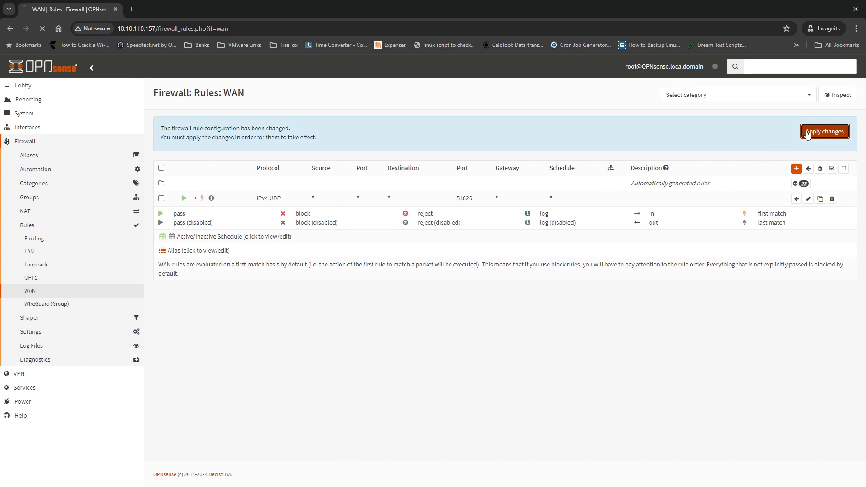